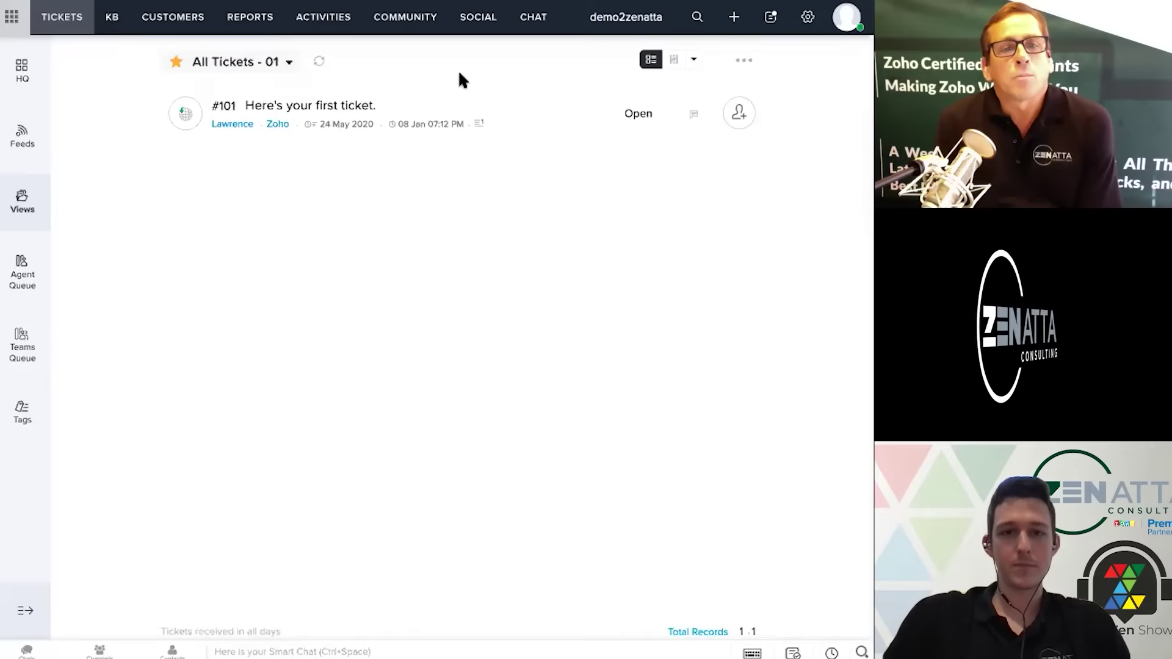
# Preview ticket #101, check its status choices, and assign it to the listed agent (ZA)
pyautogui.moveTo(434, 86)
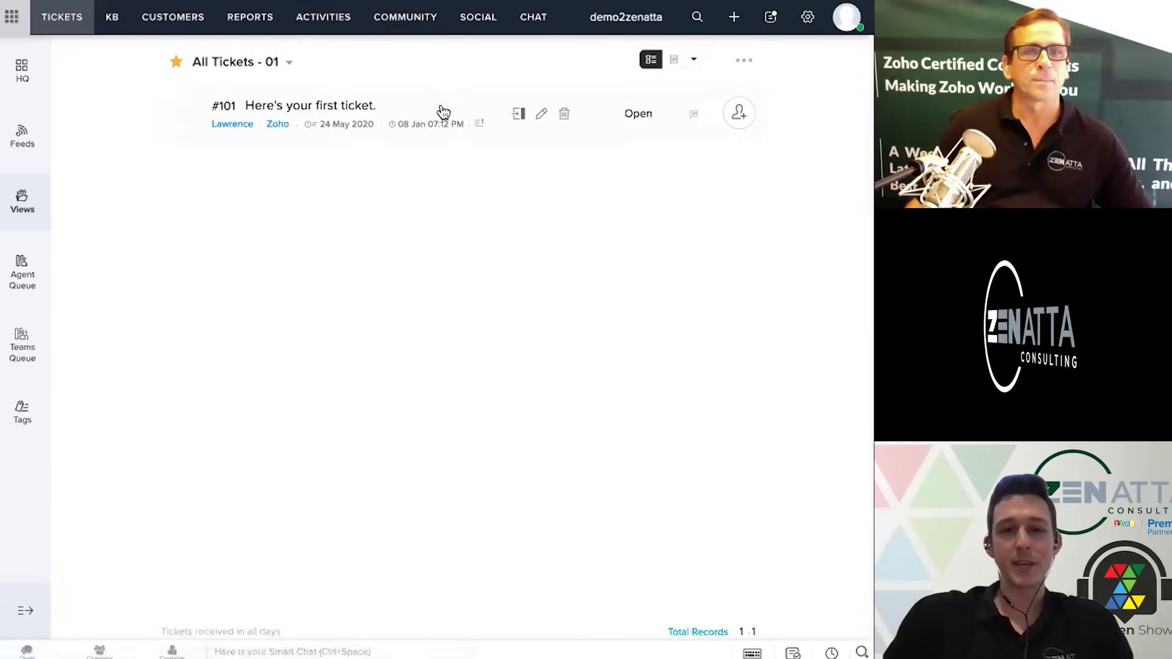
pyautogui.click(520, 115)
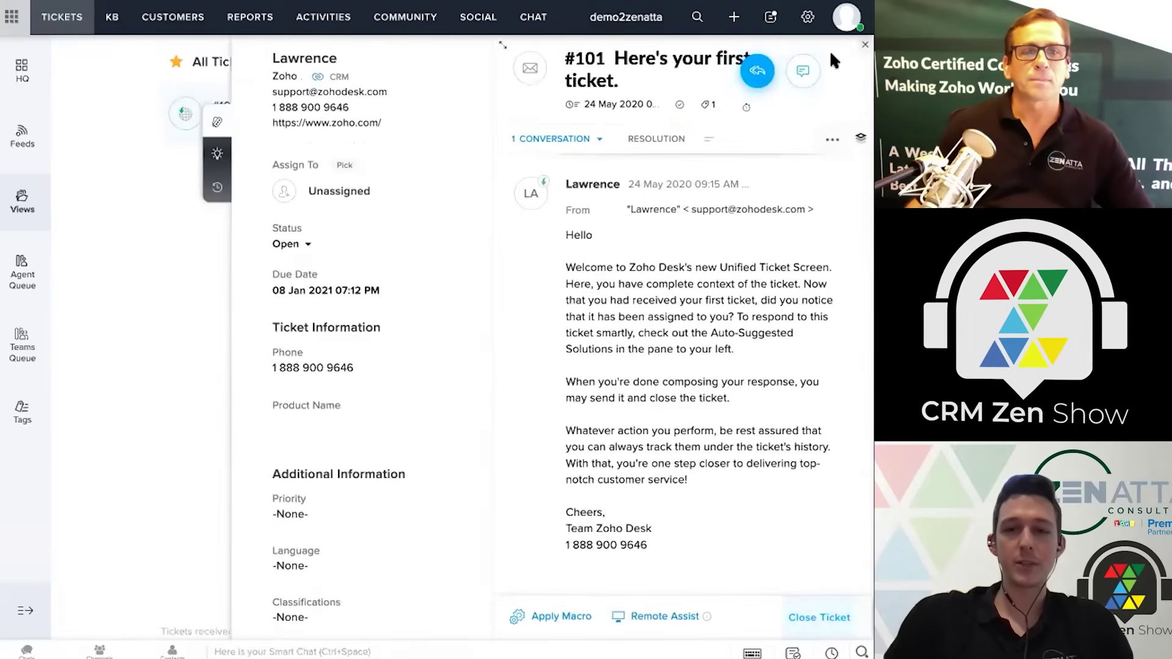
pyautogui.click(865, 44)
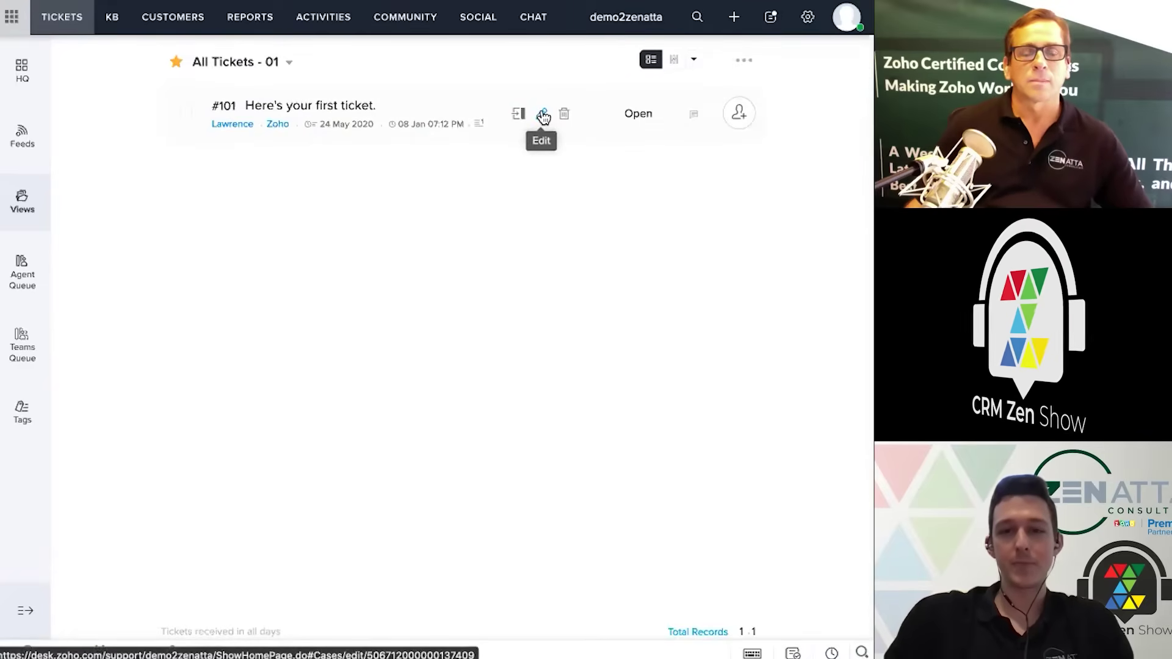
pyautogui.click(644, 115)
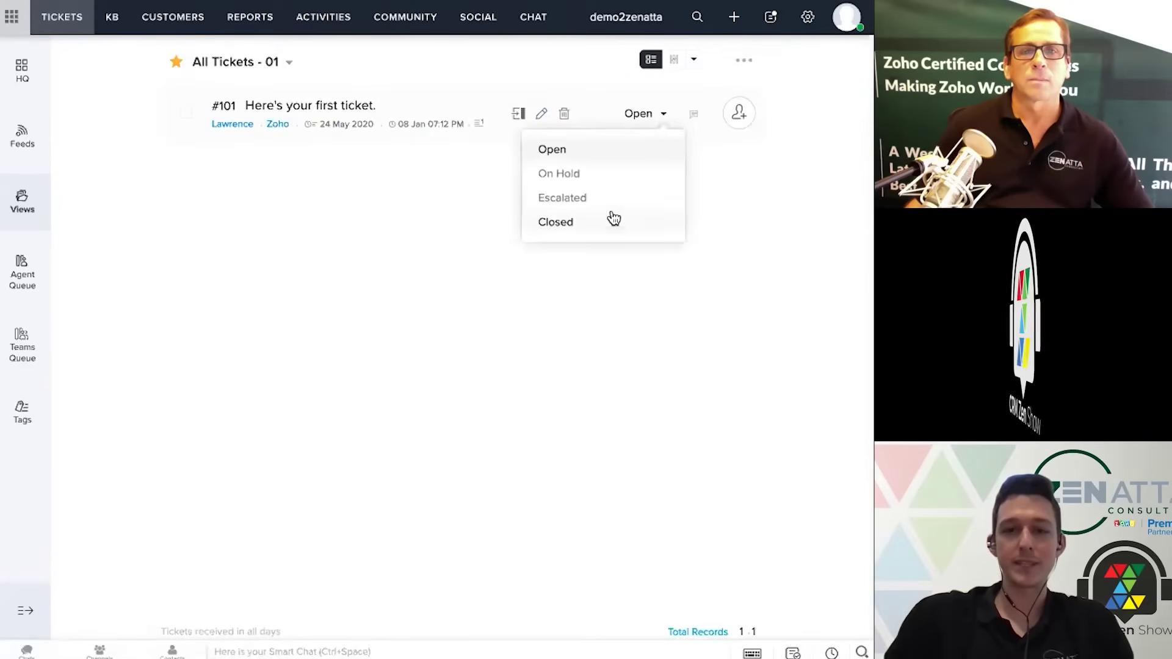
pyautogui.click(738, 113)
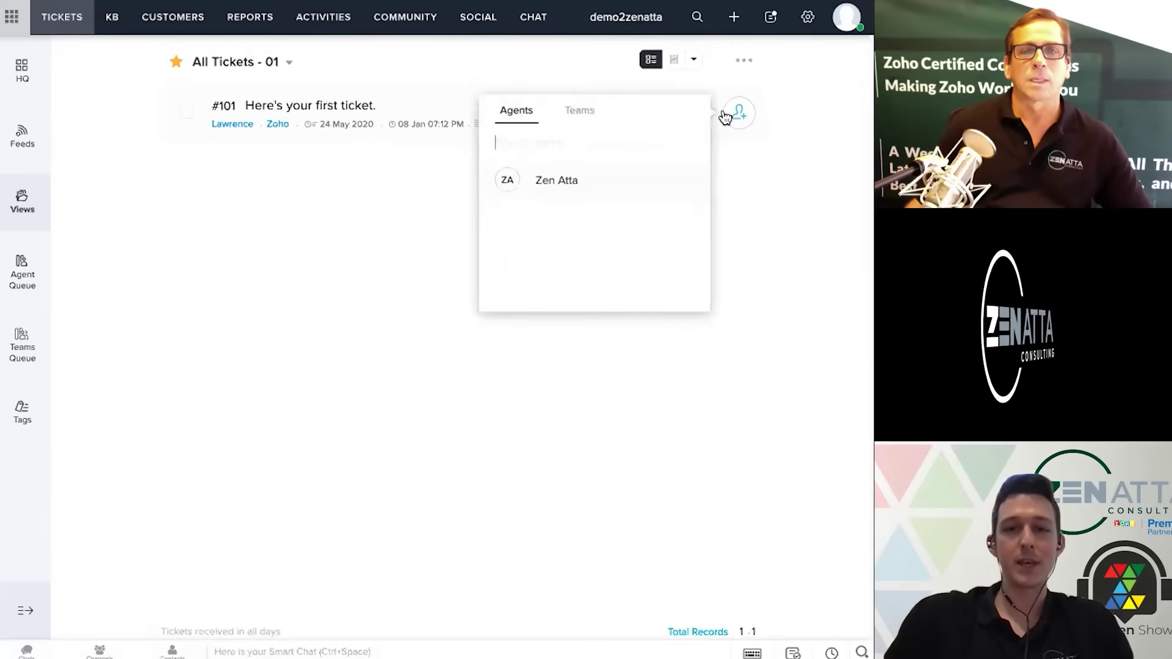
pyautogui.click(557, 179)
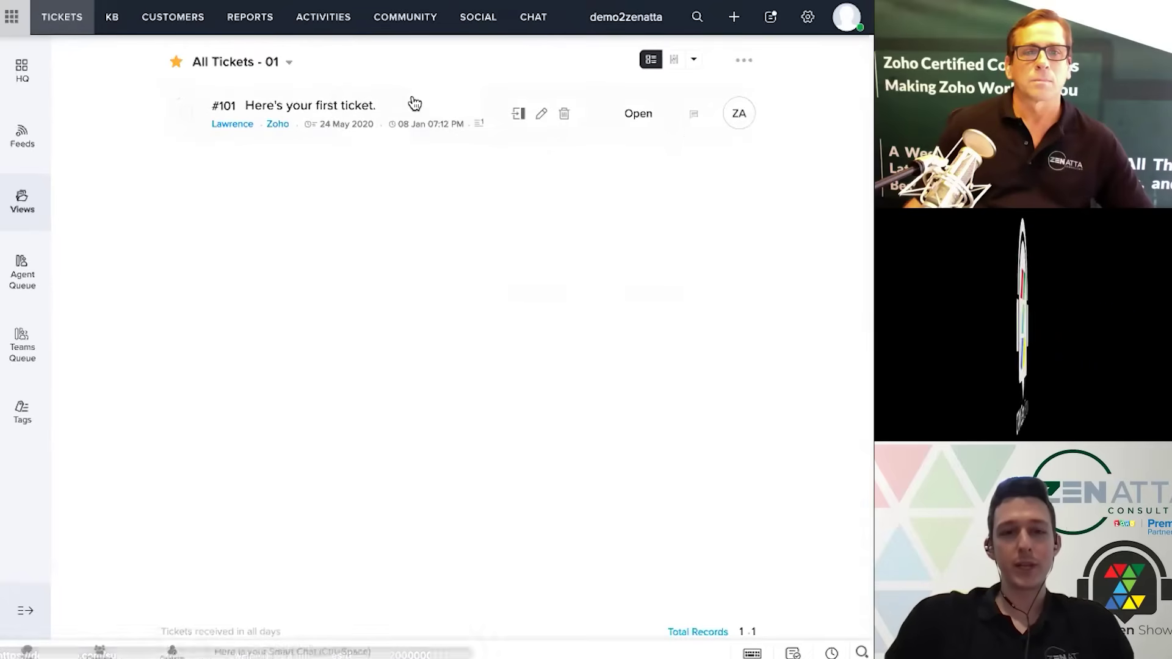
# Open ticket #101 in full detail view, leaving its due date unchanged
pyautogui.click(324, 110)
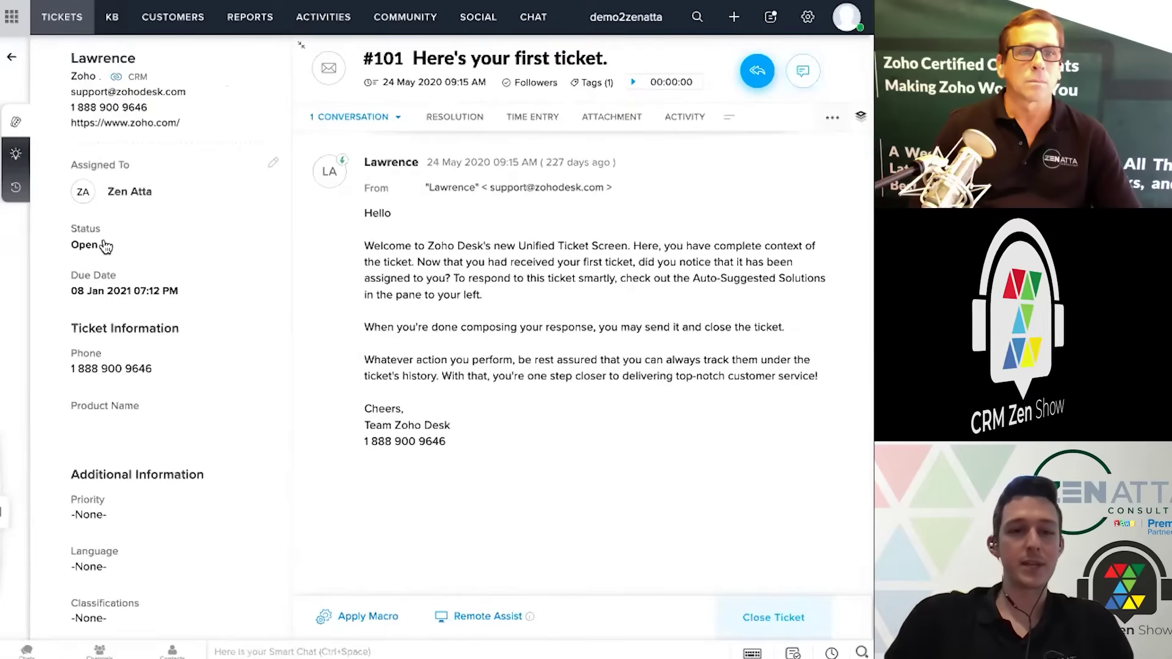
pyautogui.click(145, 294)
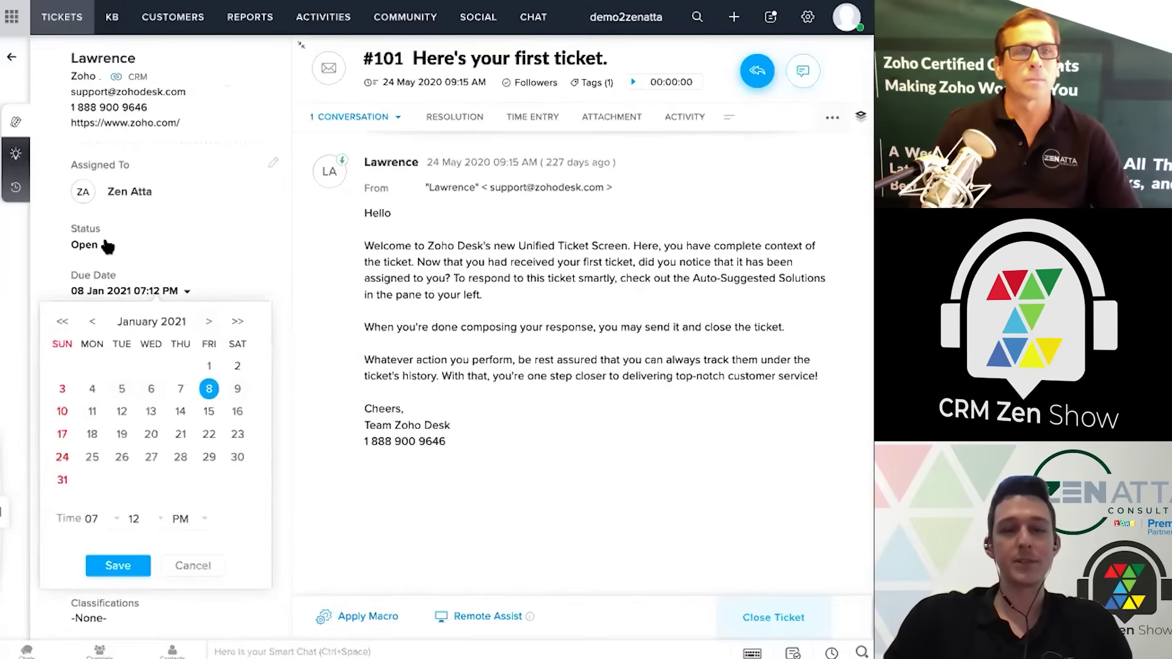
pyautogui.click(403, 287)
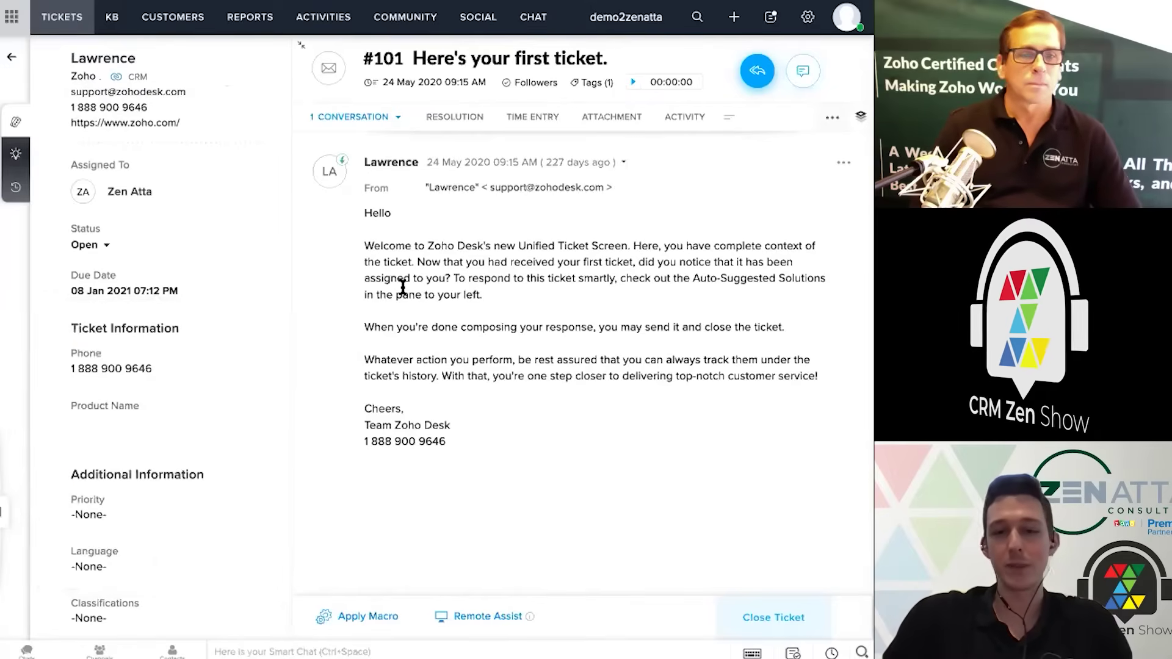
# Set the ticket's priority to Medium and classification to Question, then save
pyautogui.scroll(-1, 134, 334)
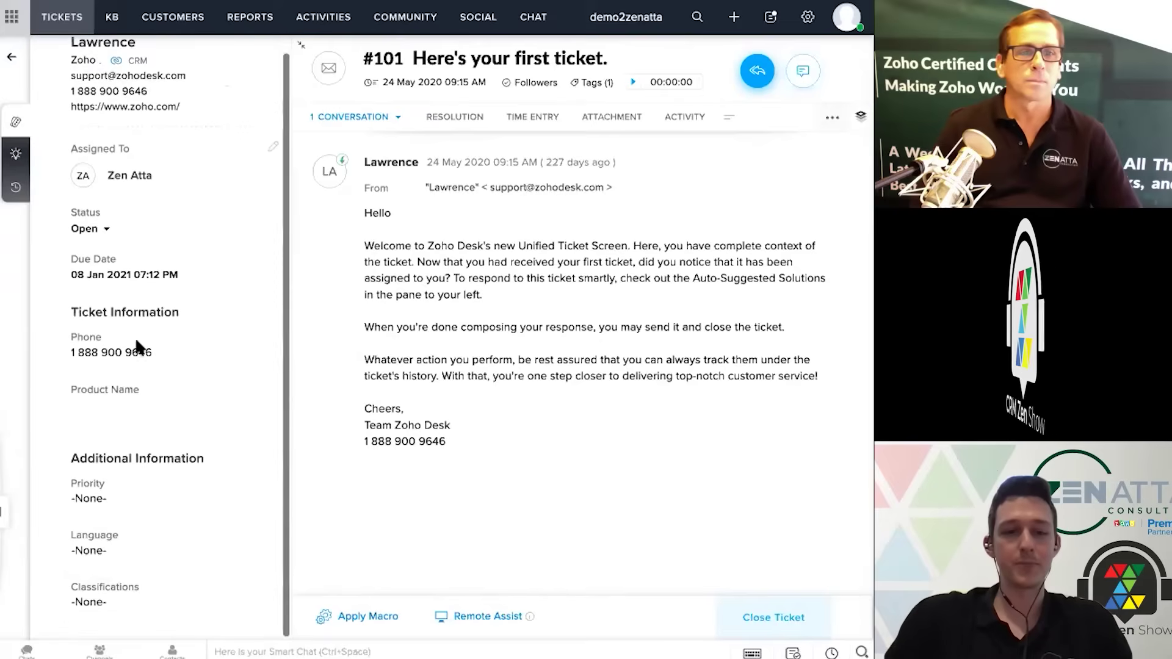
pyautogui.click(104, 494)
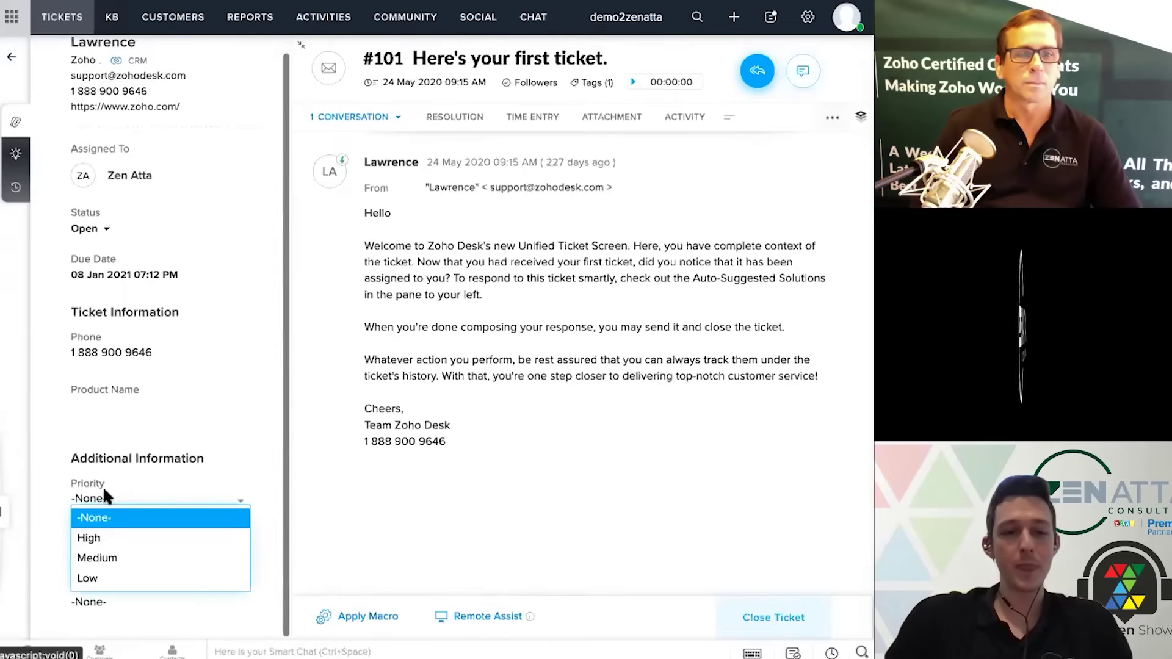
pyautogui.click(113, 565)
pyautogui.scroll(-1, 138, 519)
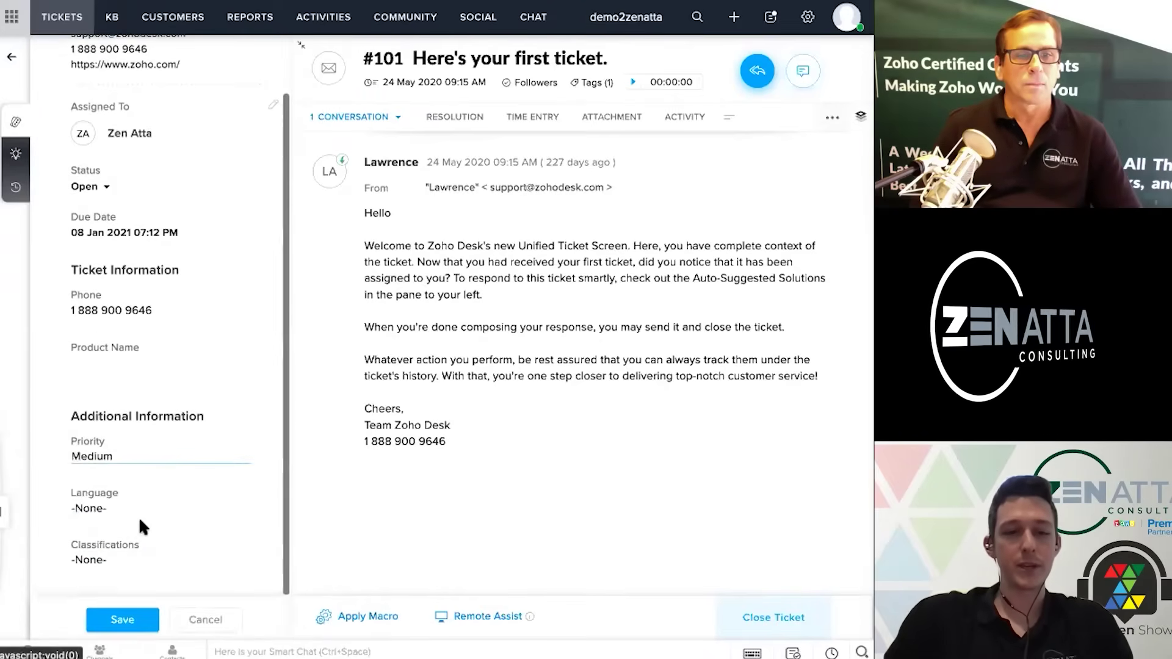
pyautogui.click(142, 511)
pyautogui.click(62, 522)
pyautogui.click(107, 559)
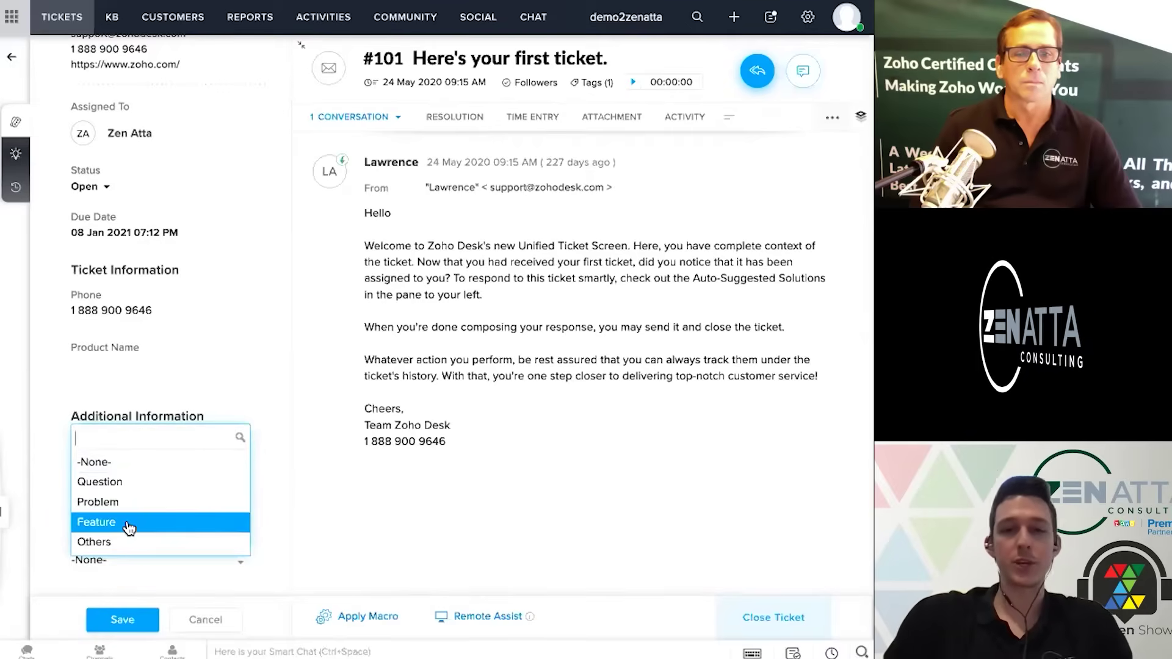
pyautogui.click(137, 487)
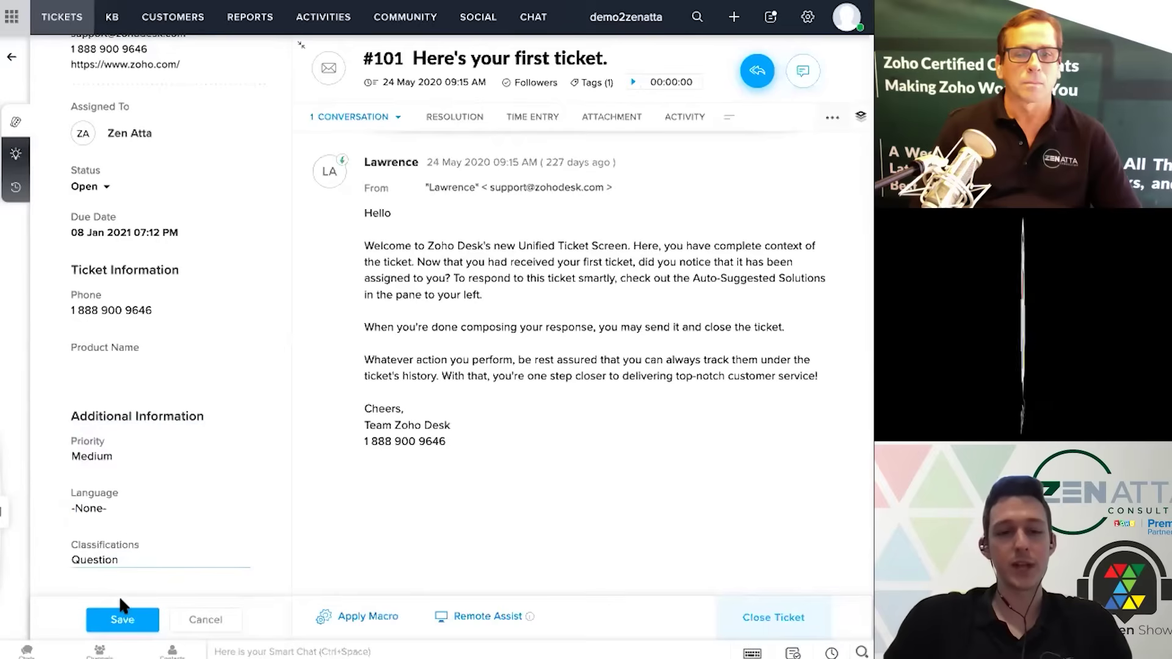
pyautogui.click(118, 614)
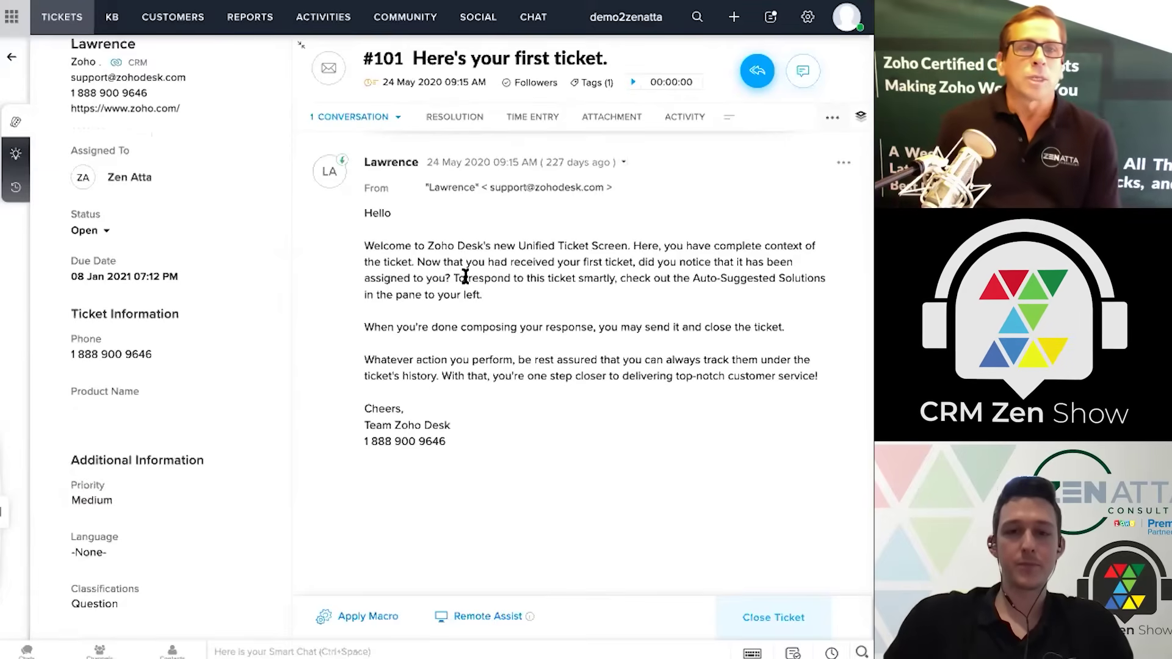
pyautogui.scroll(1, 220, 139)
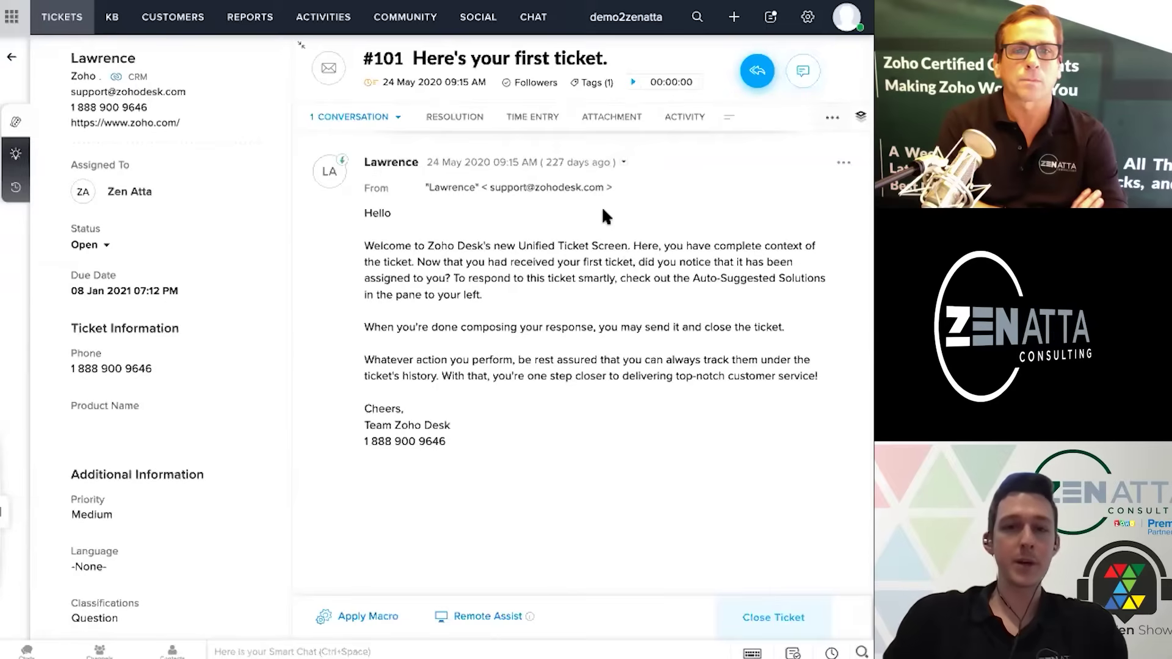
pyautogui.moveTo(757, 72)
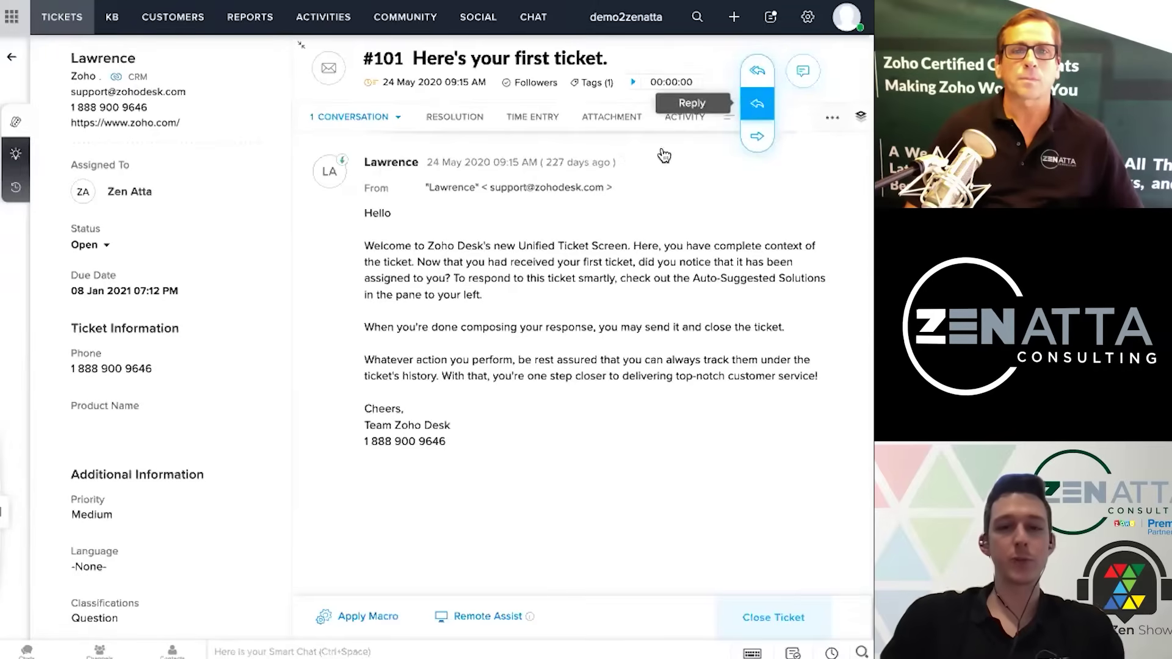
# Write the reply 'Hello, Thanks for the question!' and keep it as a saved draft
pyautogui.click(758, 115)
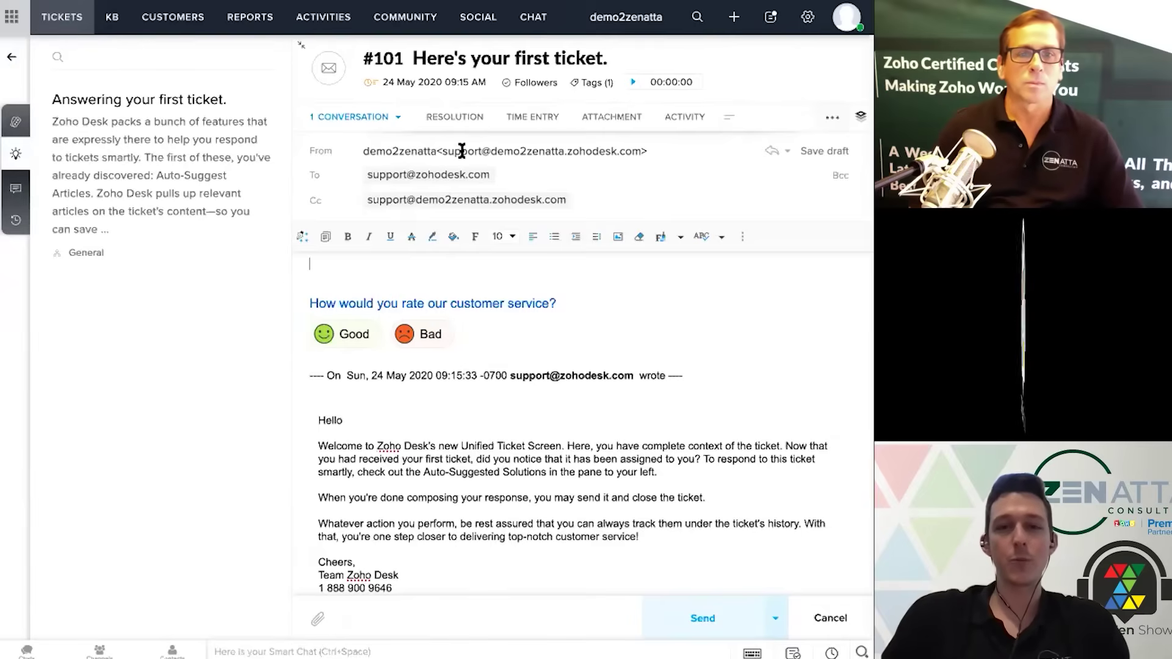
pyautogui.click(404, 279)
pyautogui.click(378, 242)
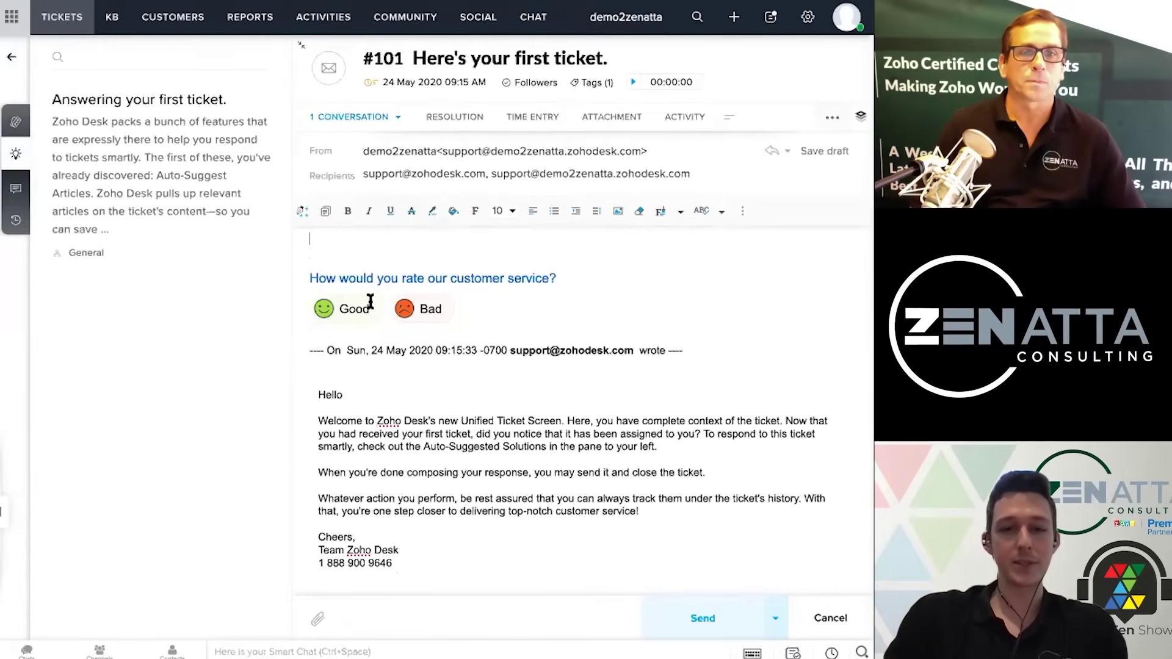
pyautogui.write('Hello,')
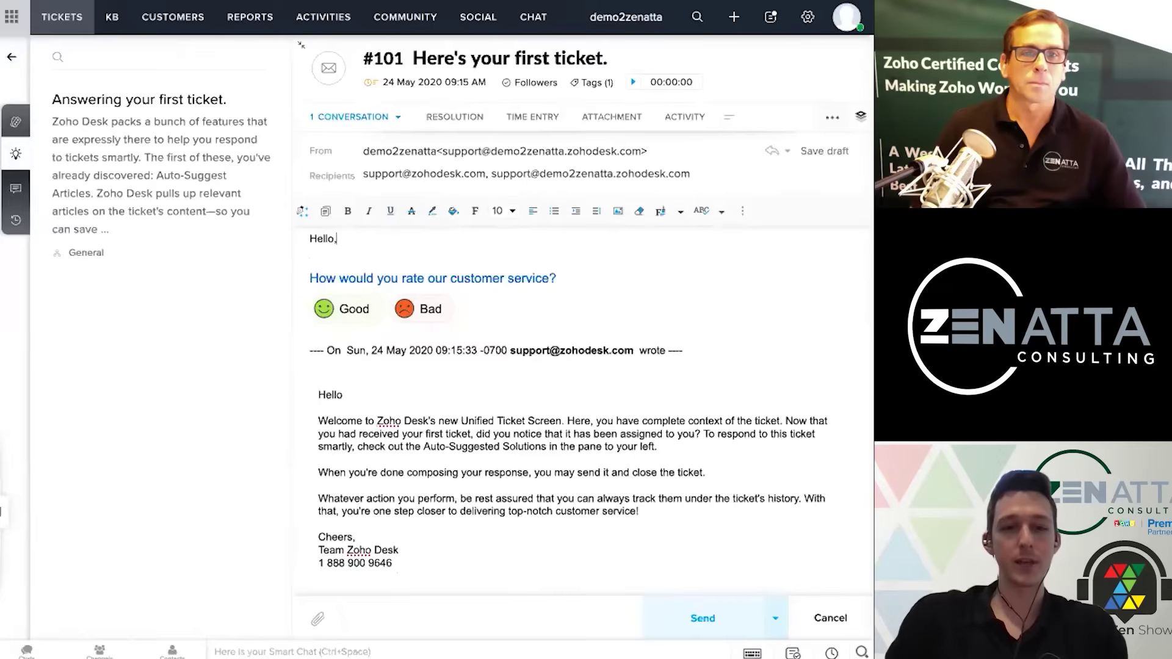
pyautogui.press('Return')
pyautogui.write('Thanks for the question!')
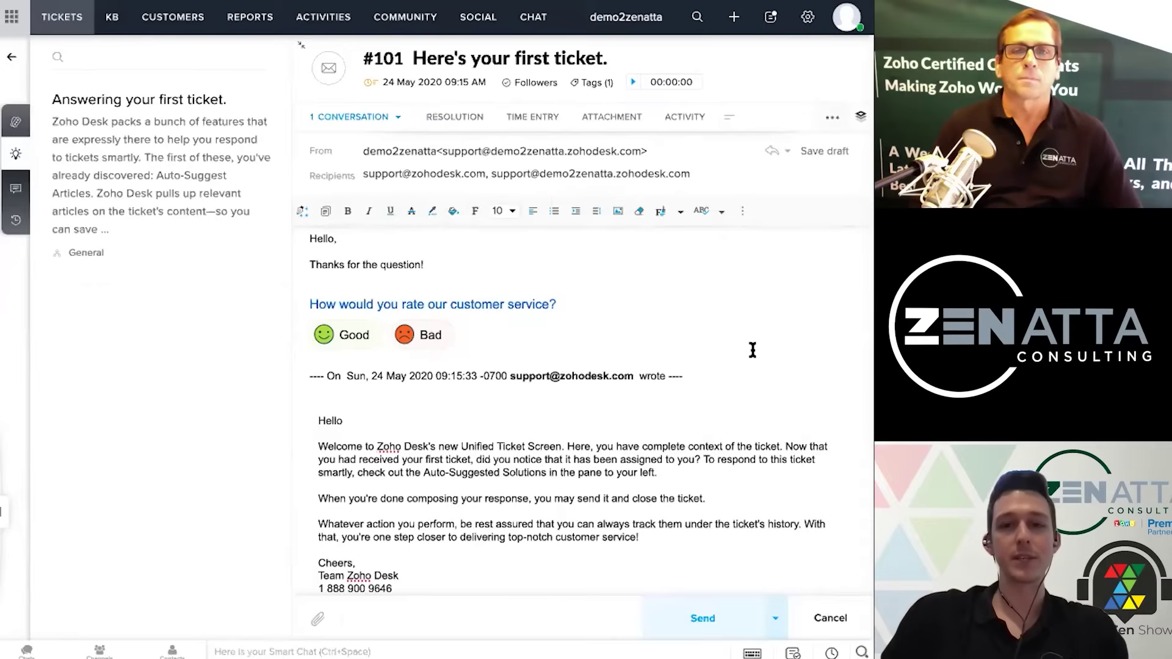
pyautogui.click(833, 153)
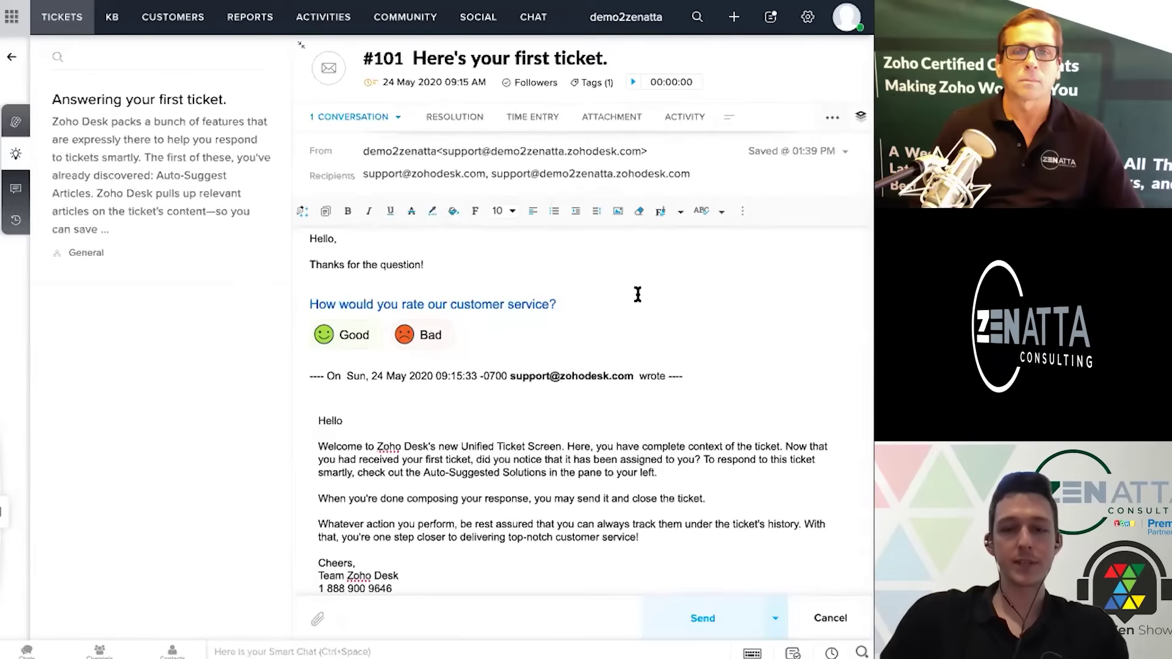
pyautogui.click(824, 615)
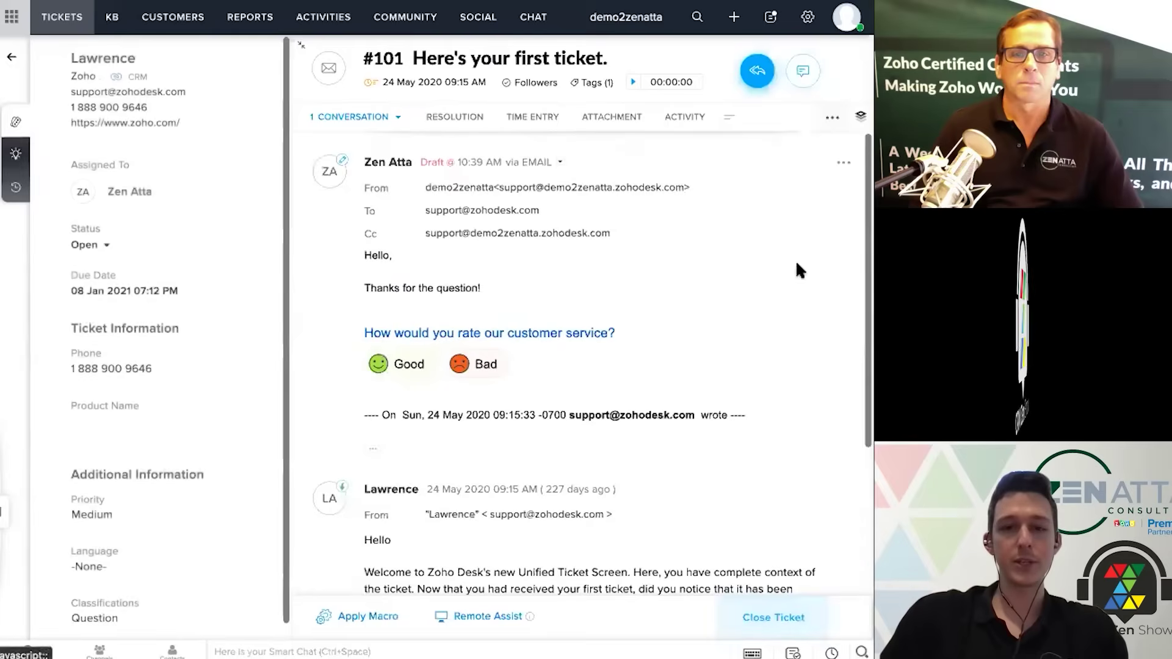
# Post a private comment @-mentioning the assigned agent, reading 'working on this now.'
pyautogui.click(804, 69)
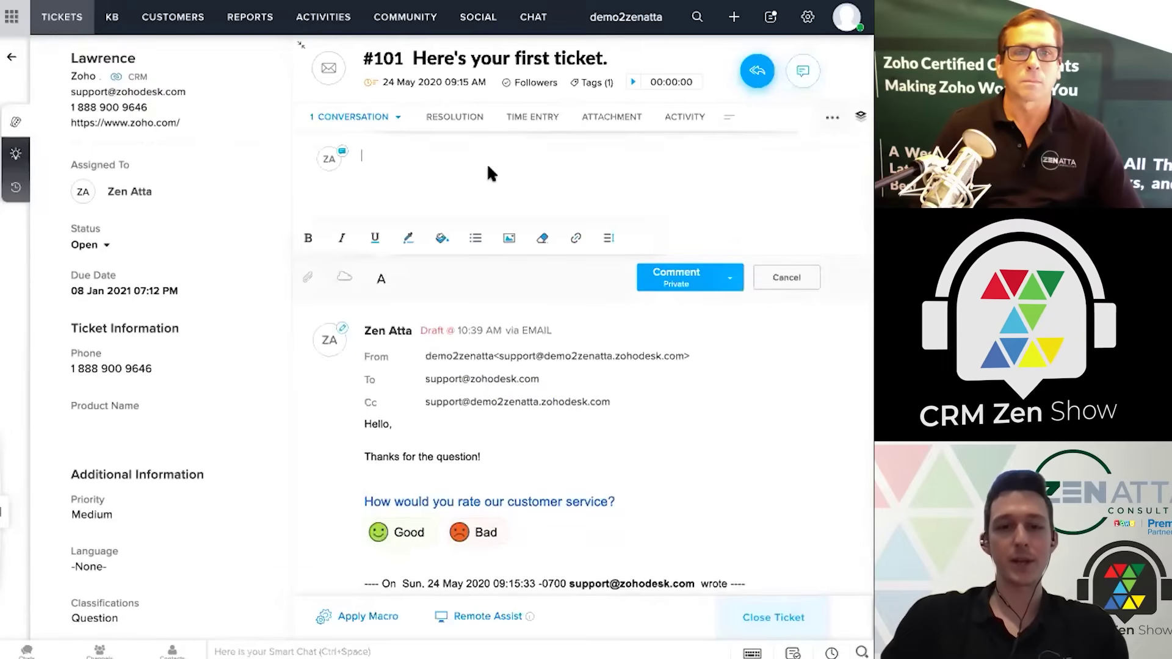
pyautogui.click(374, 154)
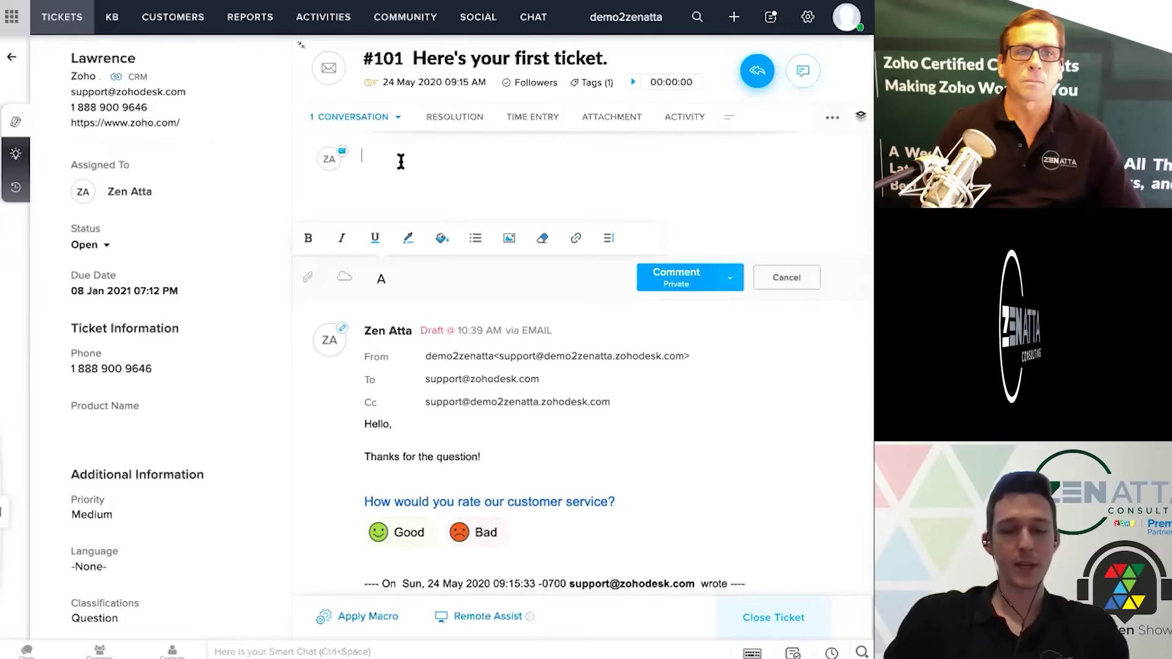
pyautogui.write('@')
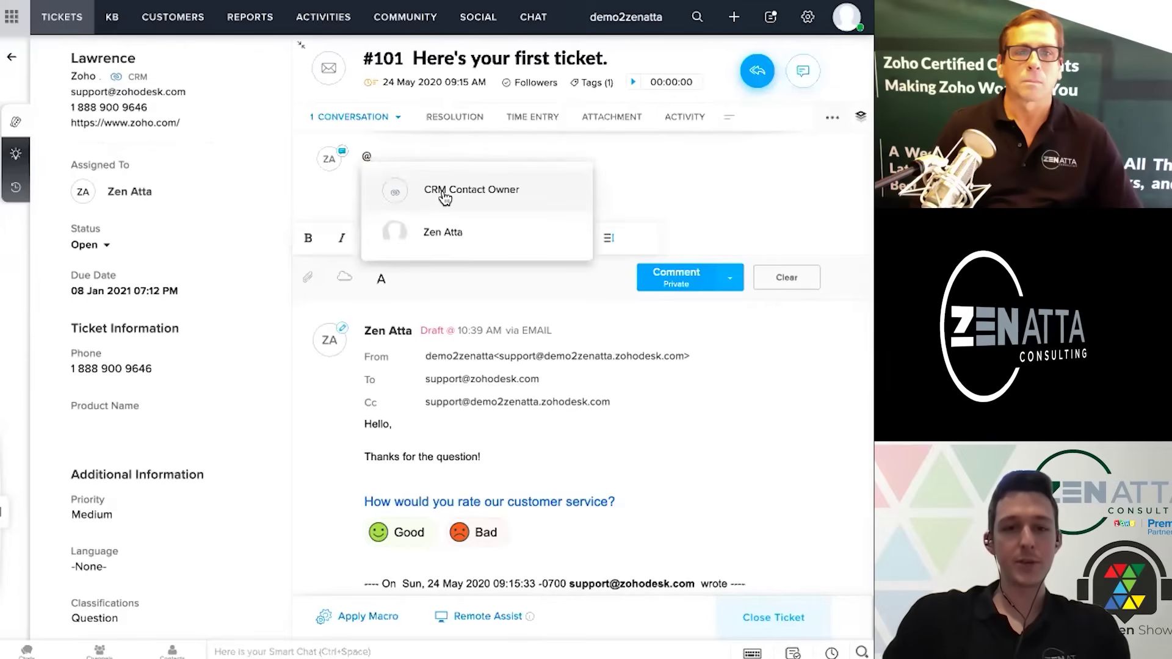
pyautogui.click(458, 232)
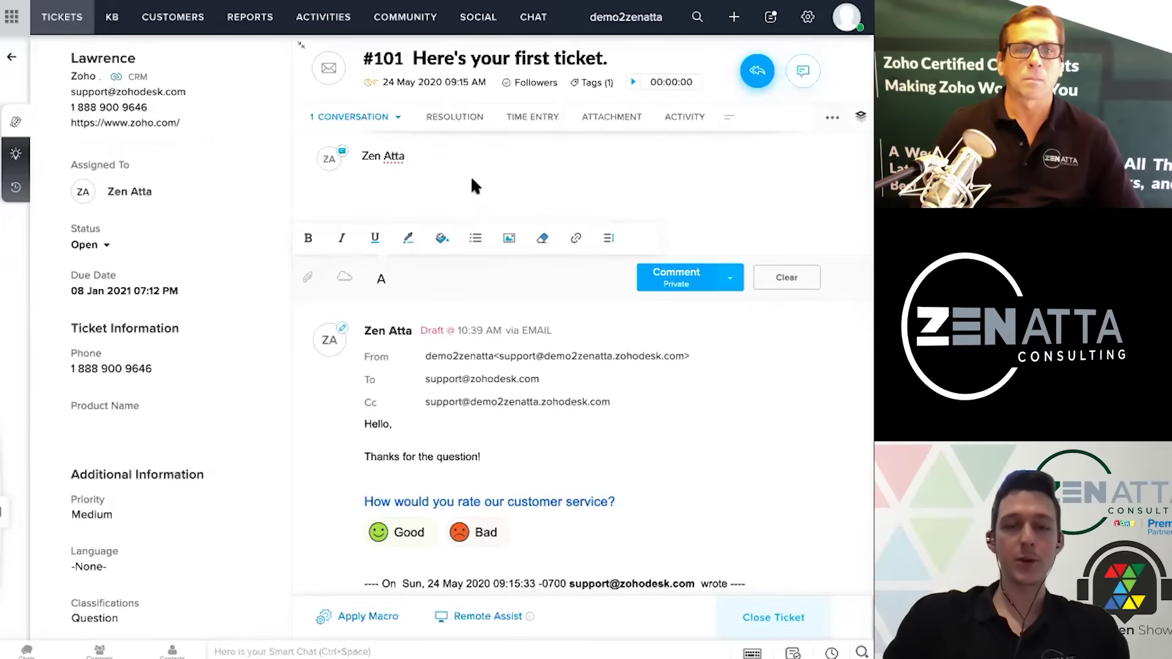
pyautogui.write('working on')
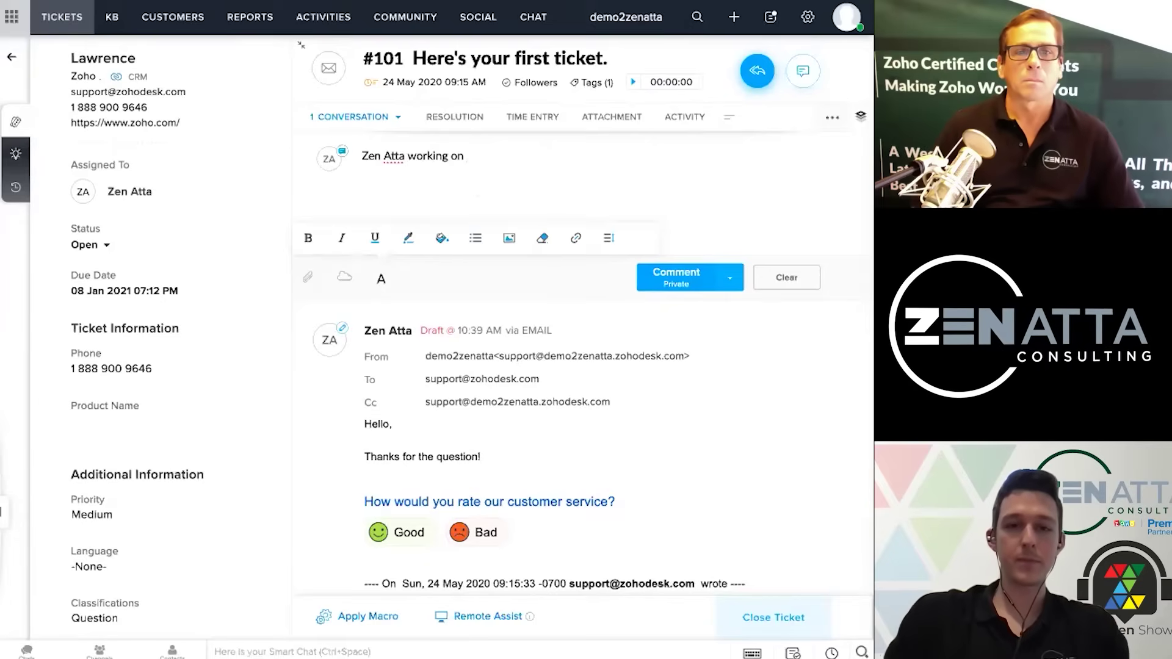
pyautogui.write(' this now.')
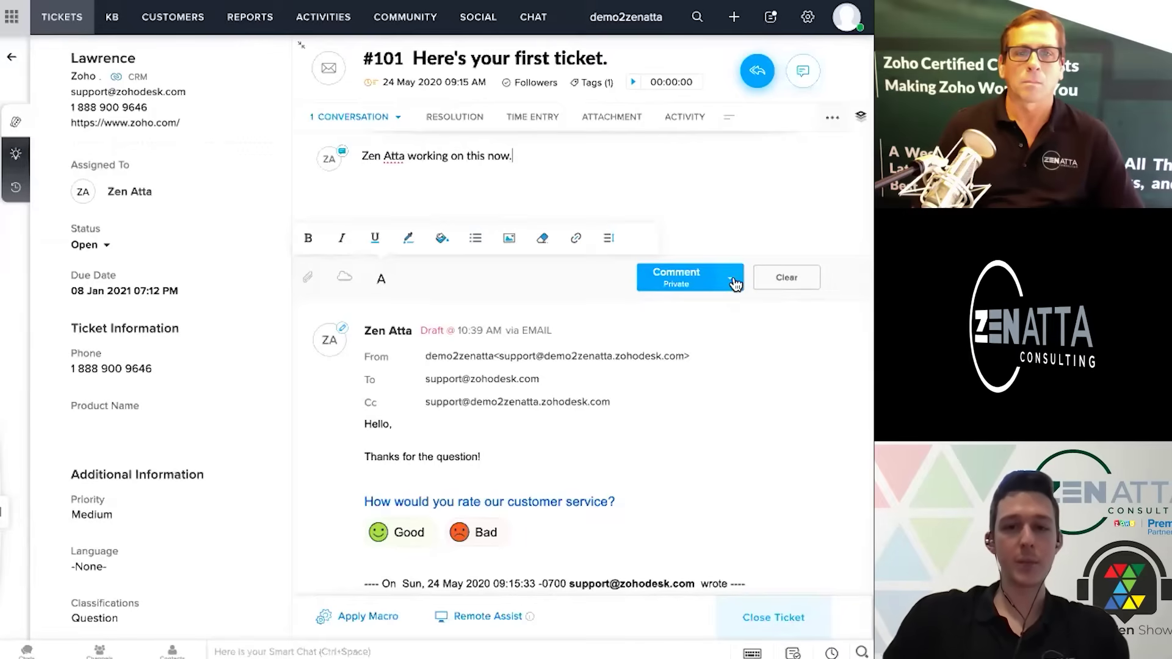
pyautogui.click(730, 278)
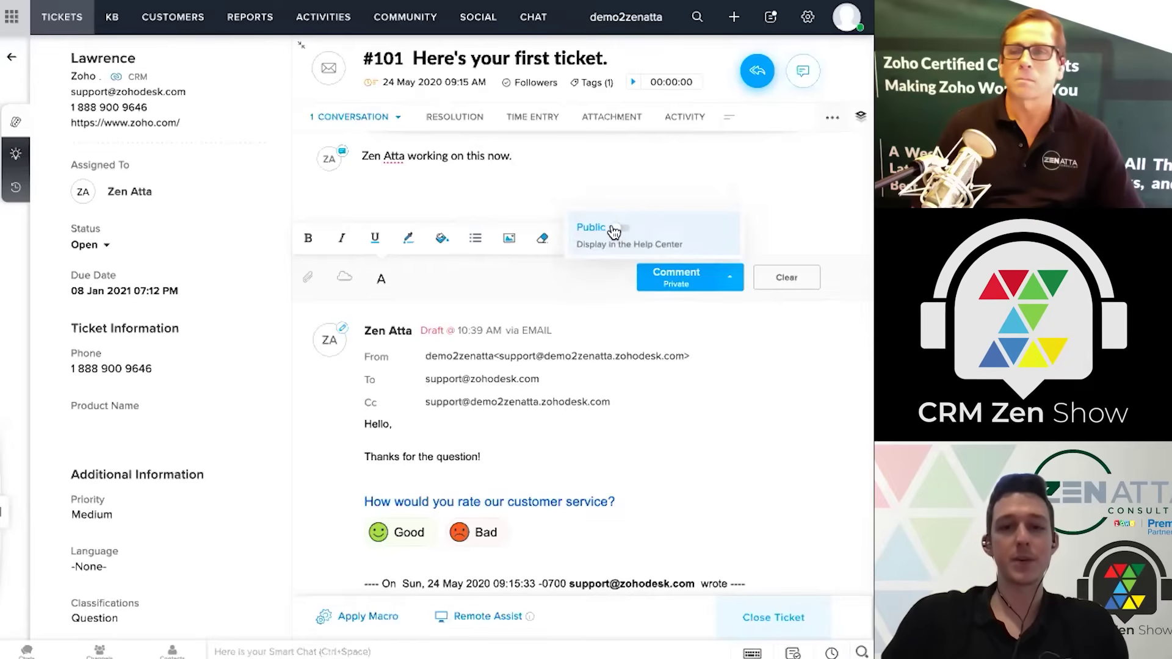
pyautogui.click(664, 281)
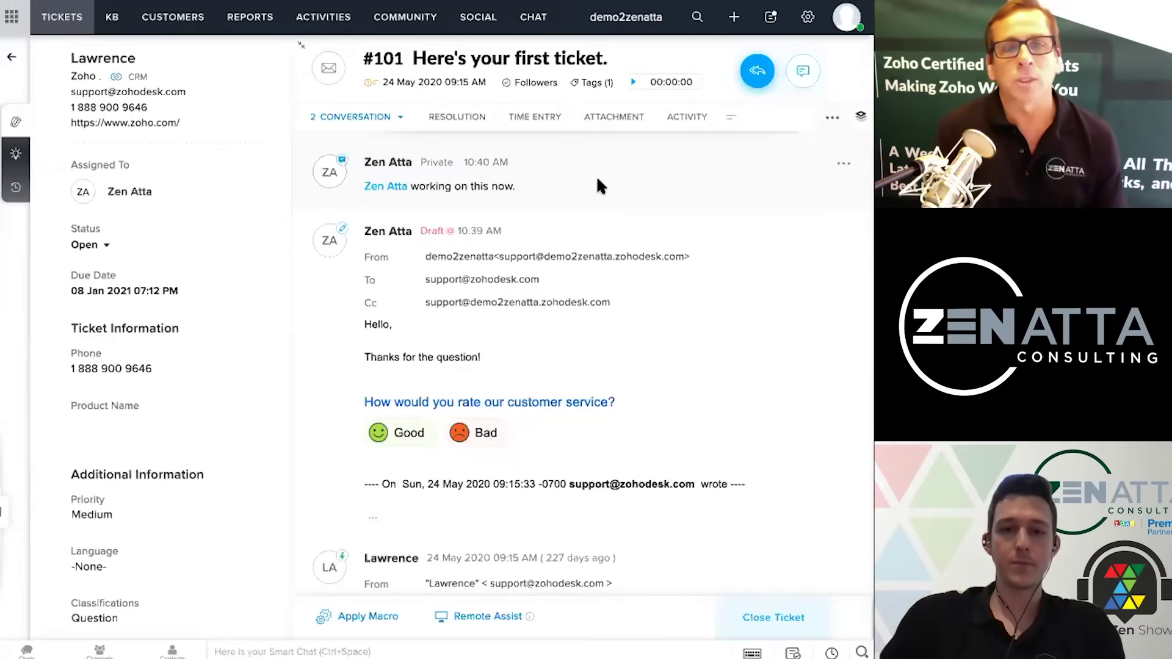
# Save the resolution 'Just needed to restart the PC. That fixed the issue.'
pyautogui.click(469, 126)
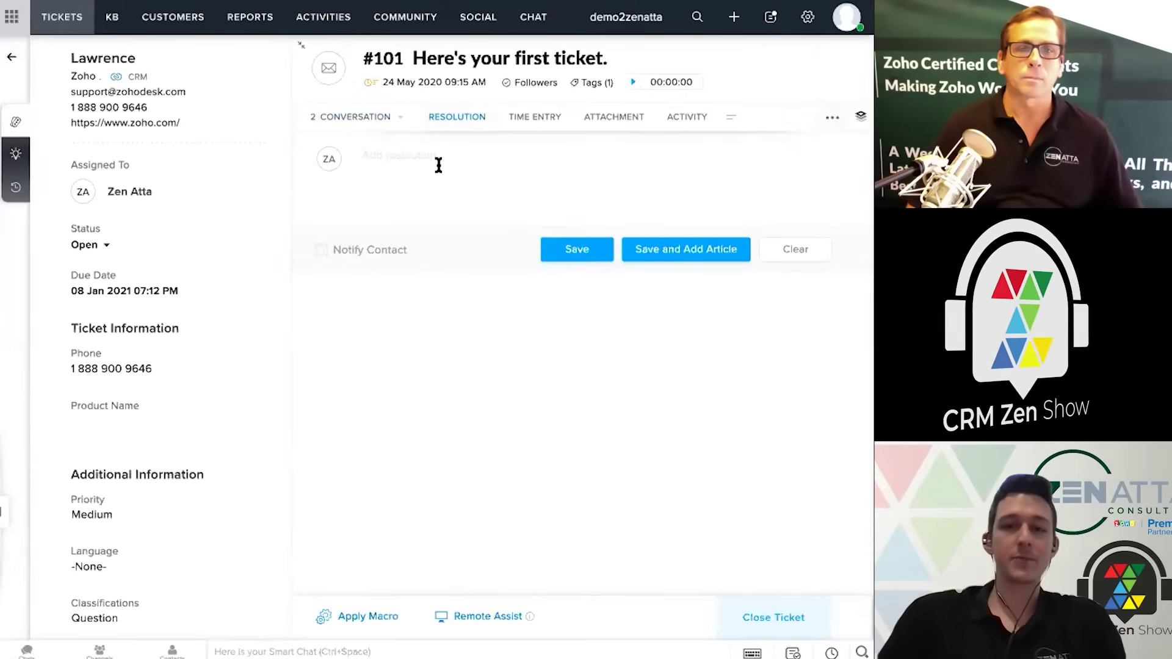
pyautogui.click(438, 165)
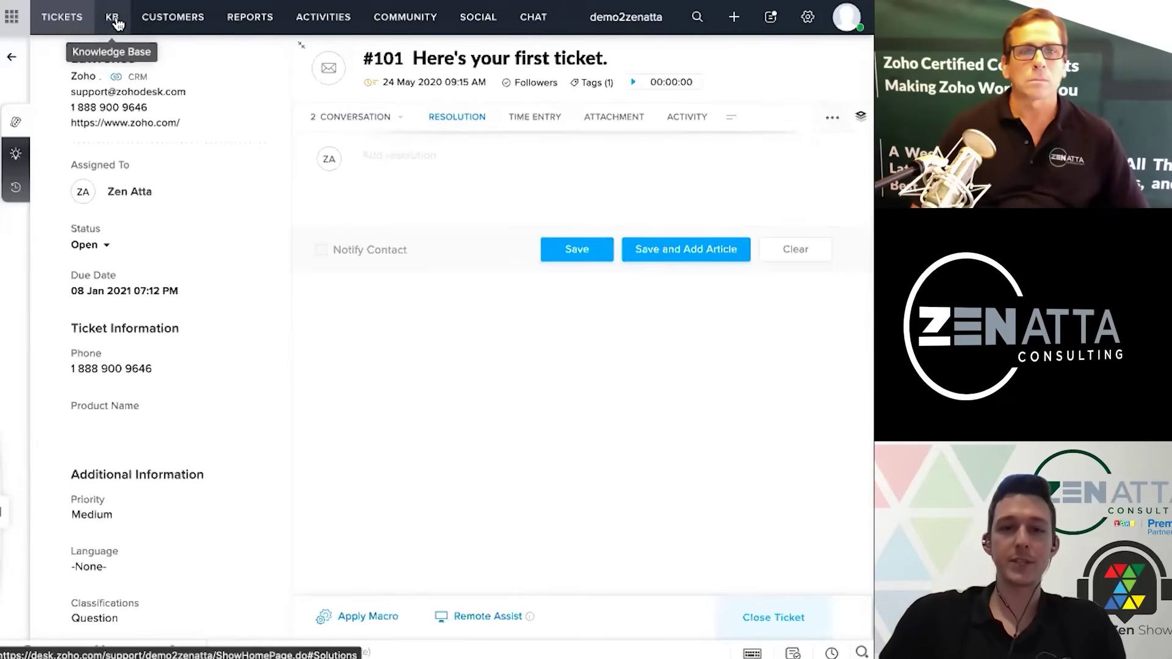
pyautogui.click(471, 185)
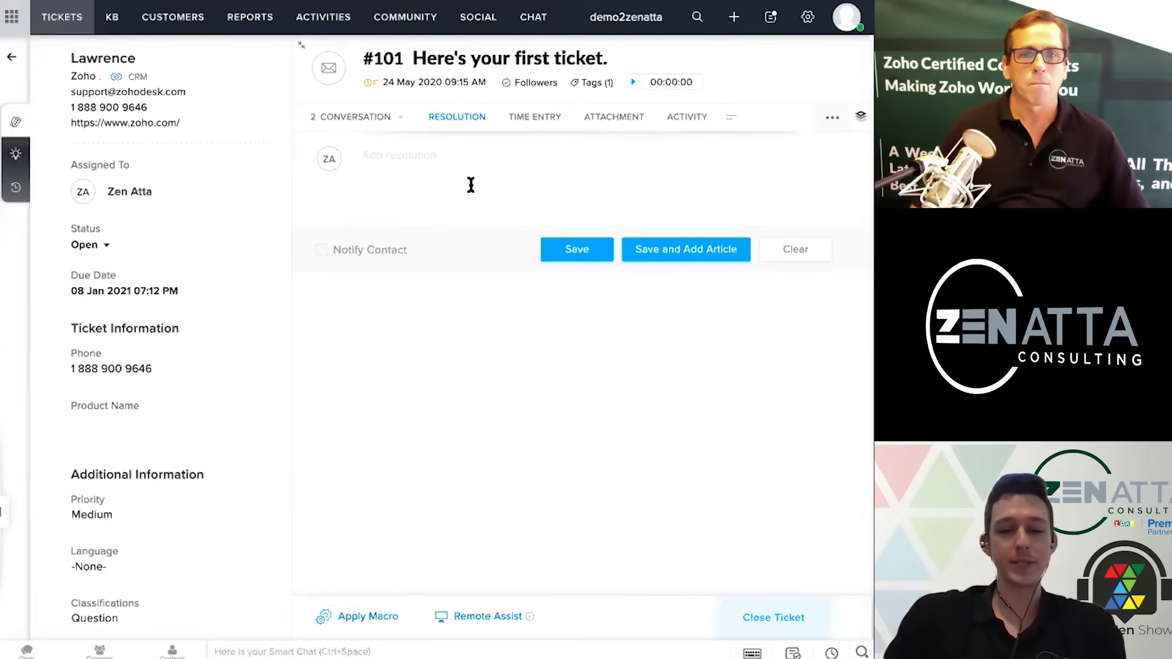
pyautogui.write('Just needed to restart the PC. That fixed the issue.')
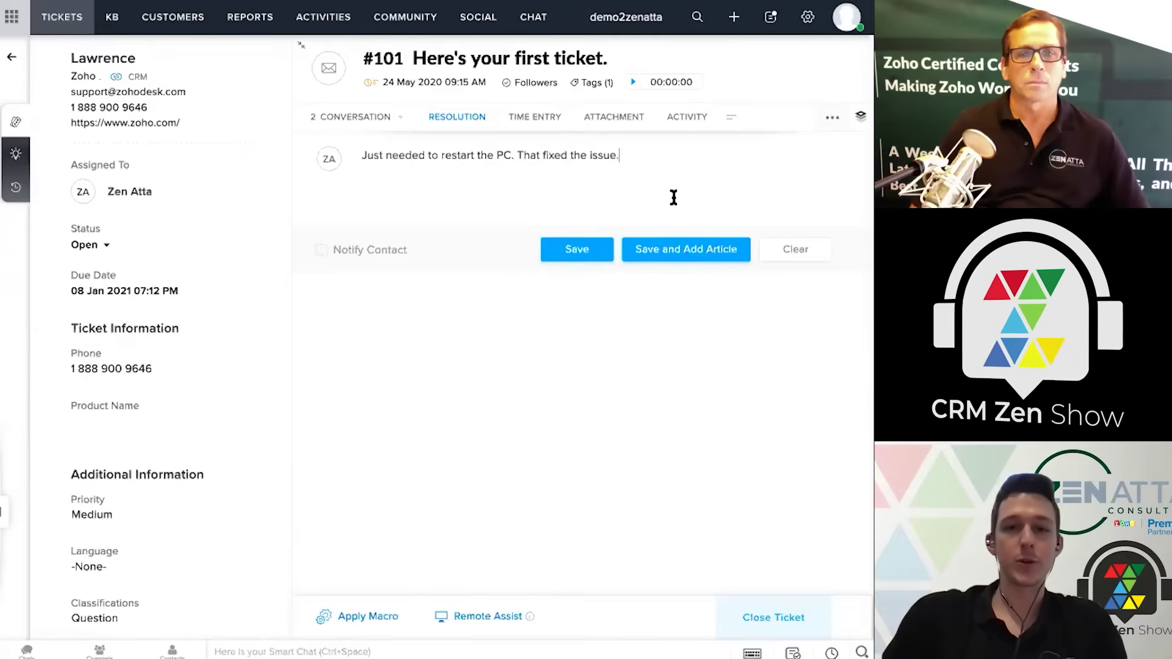
pyautogui.moveTo(669, 158); pyautogui.dragTo(345, 155)
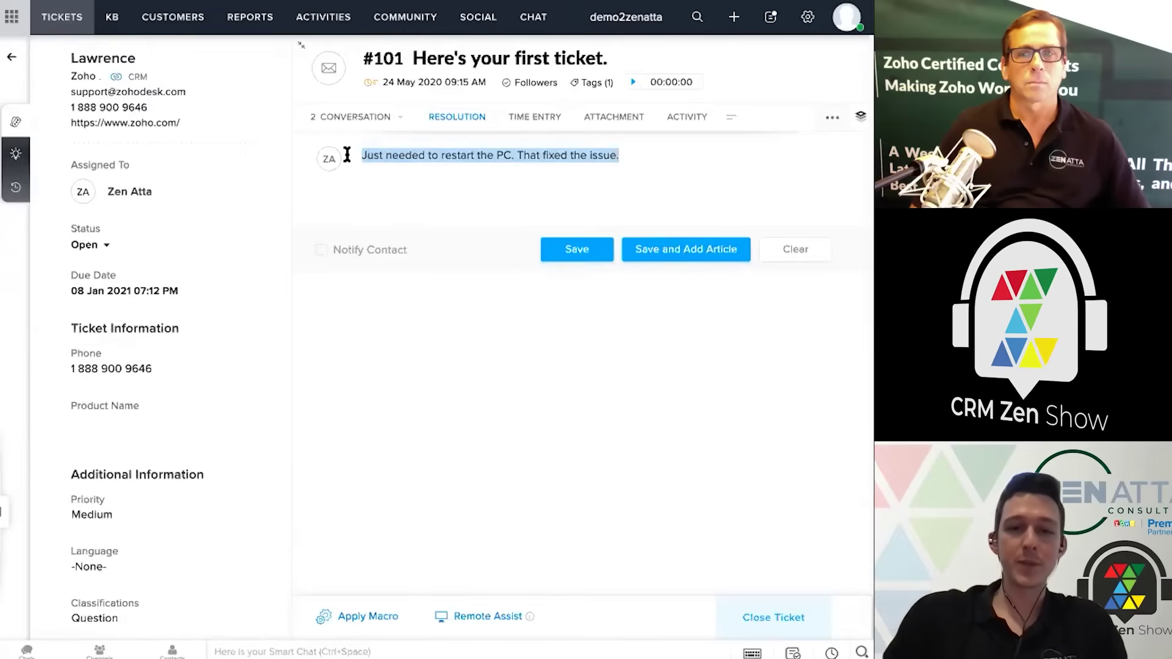
pyautogui.click(439, 157)
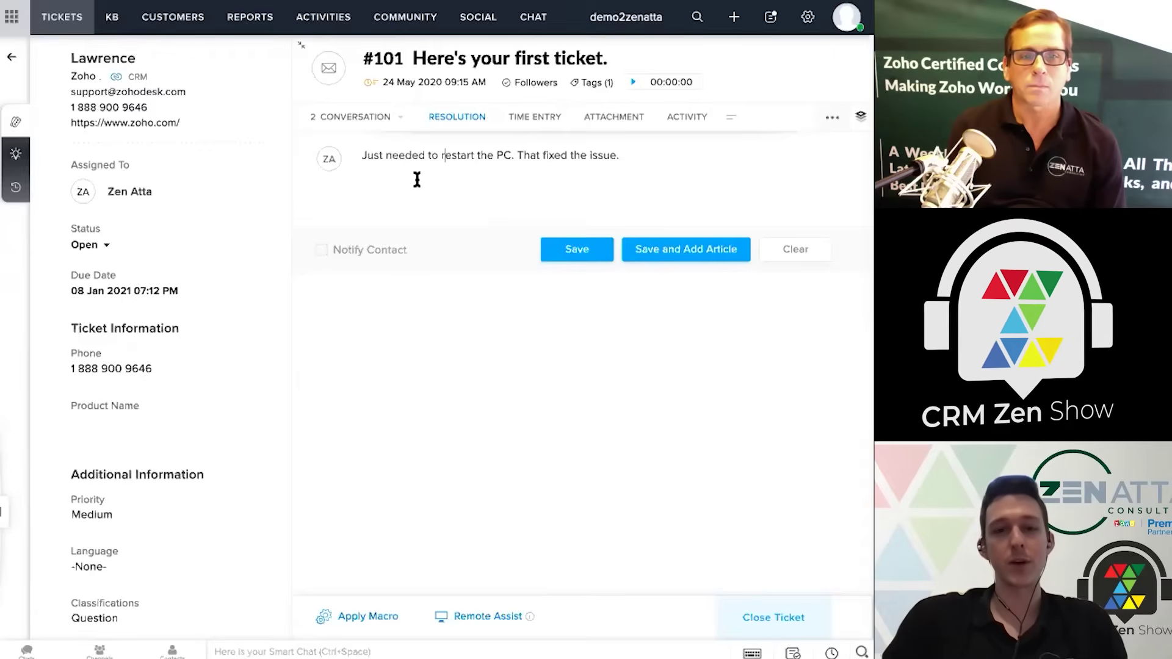
pyautogui.click(546, 249)
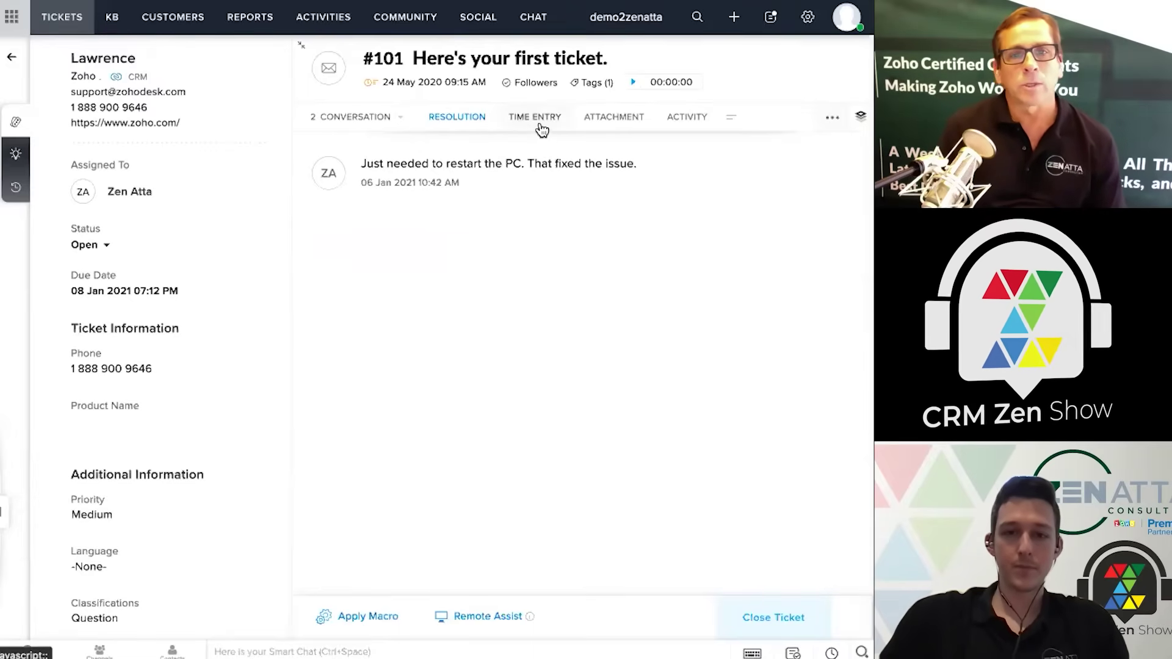
pyautogui.click(540, 125)
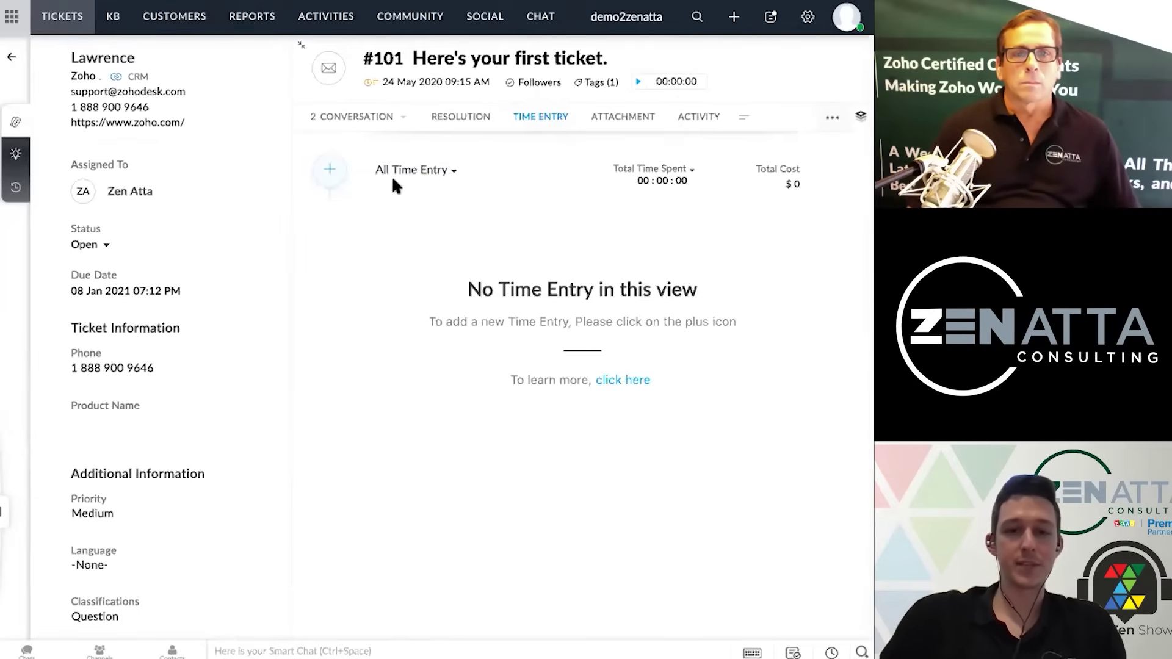
# Time 00:00:40 of work with the timer, save it, and refresh the time entries
pyautogui.click(639, 83)
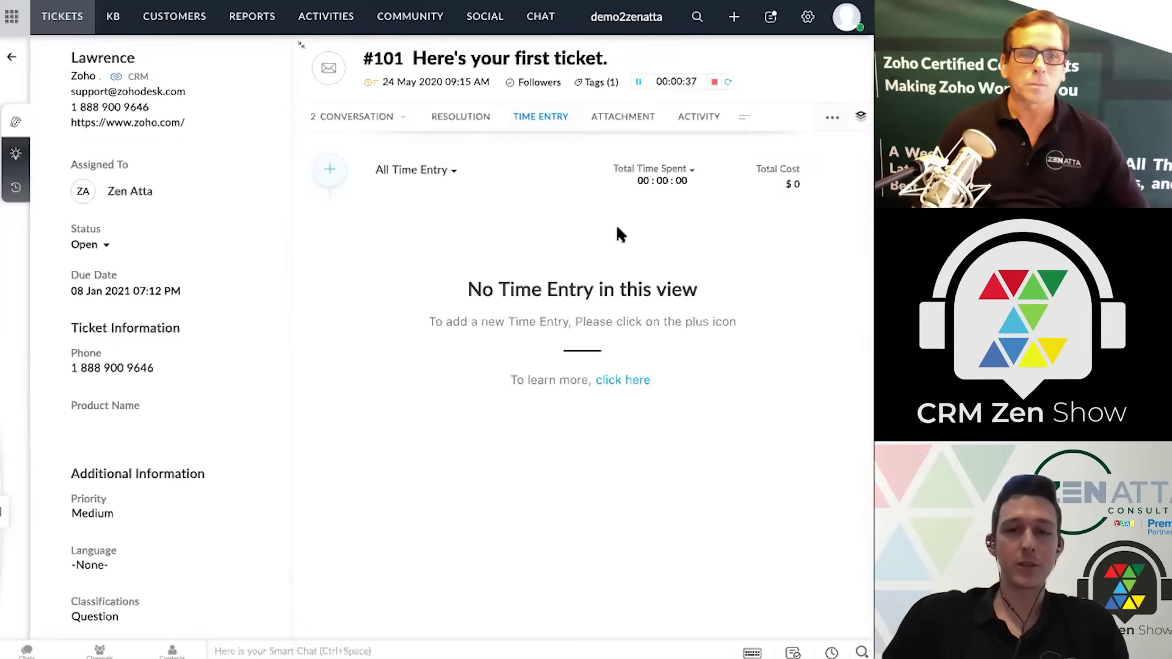
pyautogui.click(639, 82)
pyautogui.click(715, 83)
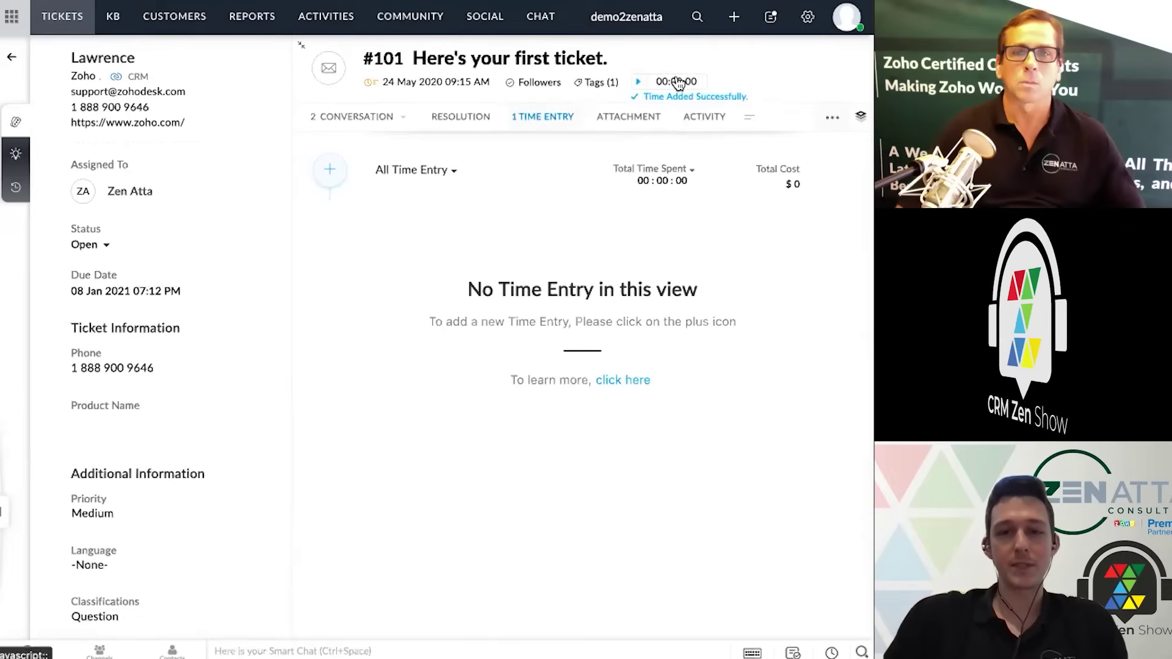
pyautogui.click(549, 116)
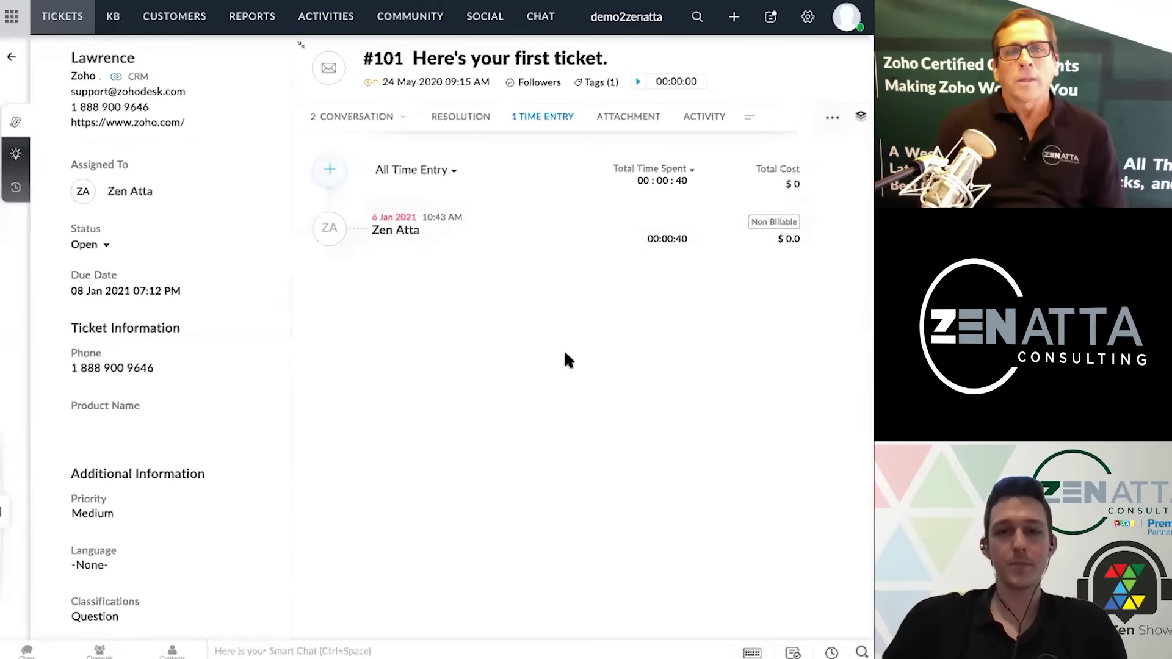
pyautogui.click(641, 116)
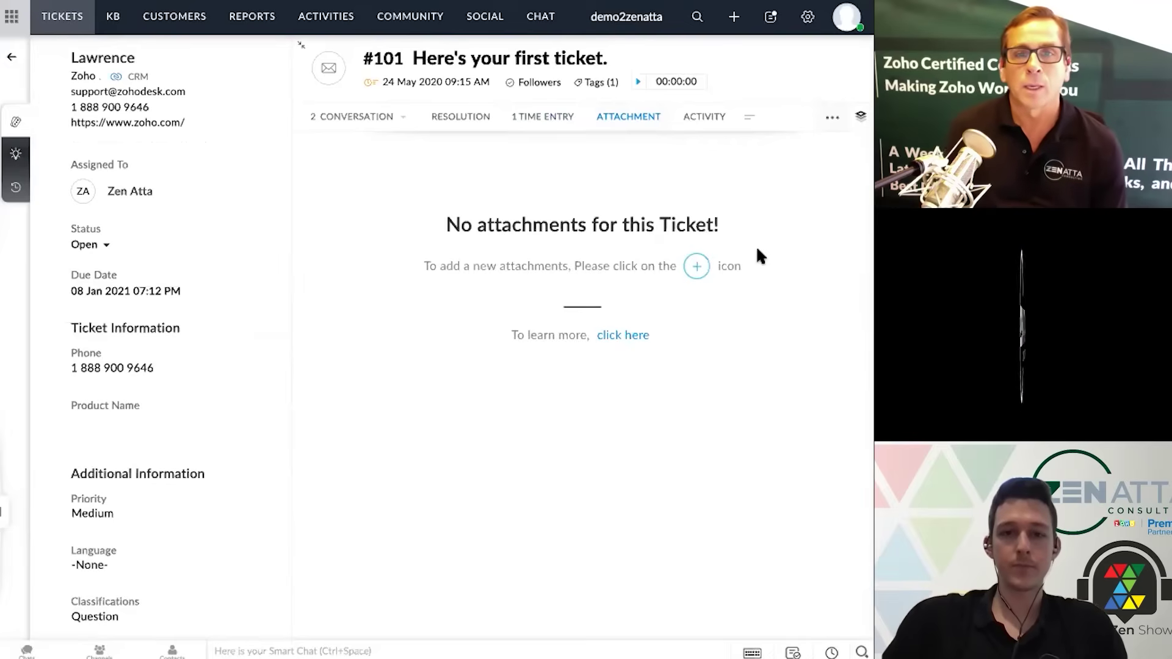
# View the ticket's activities and check the Upcoming Activities filter, which lists none
pyautogui.click(703, 119)
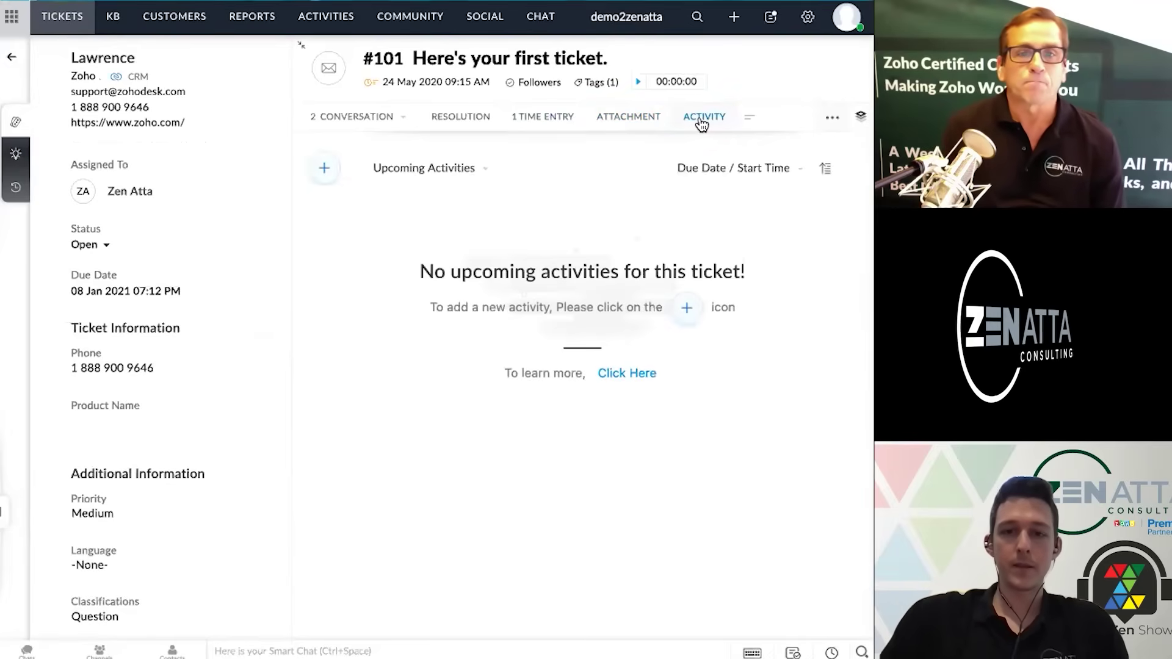
pyautogui.click(485, 169)
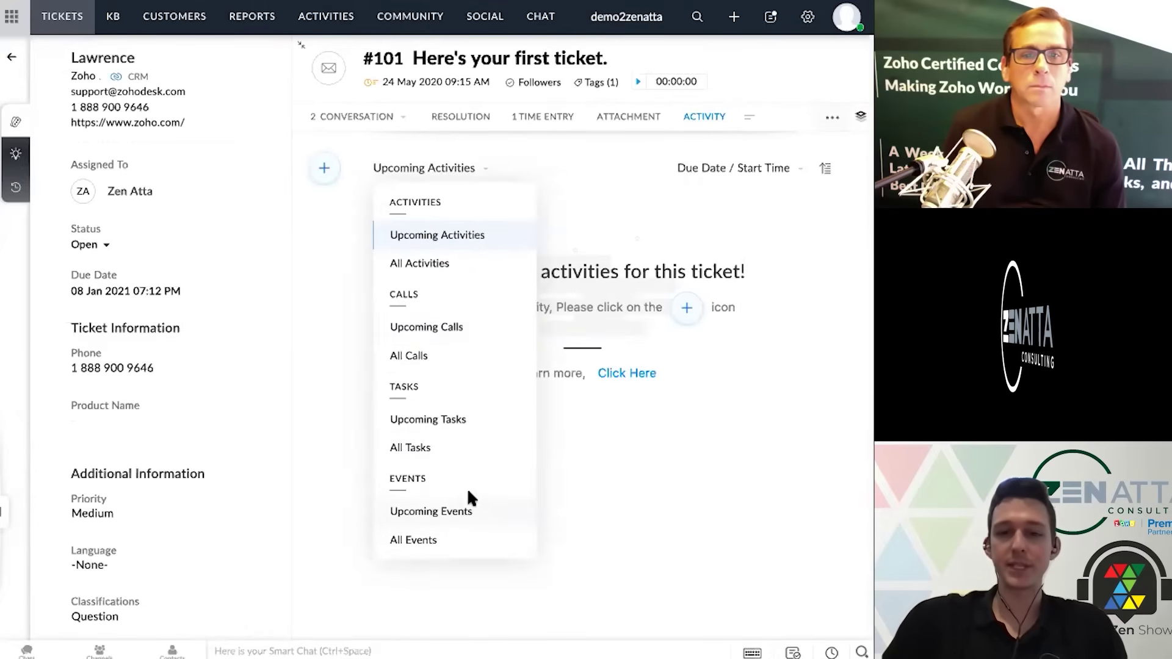
pyautogui.click(671, 216)
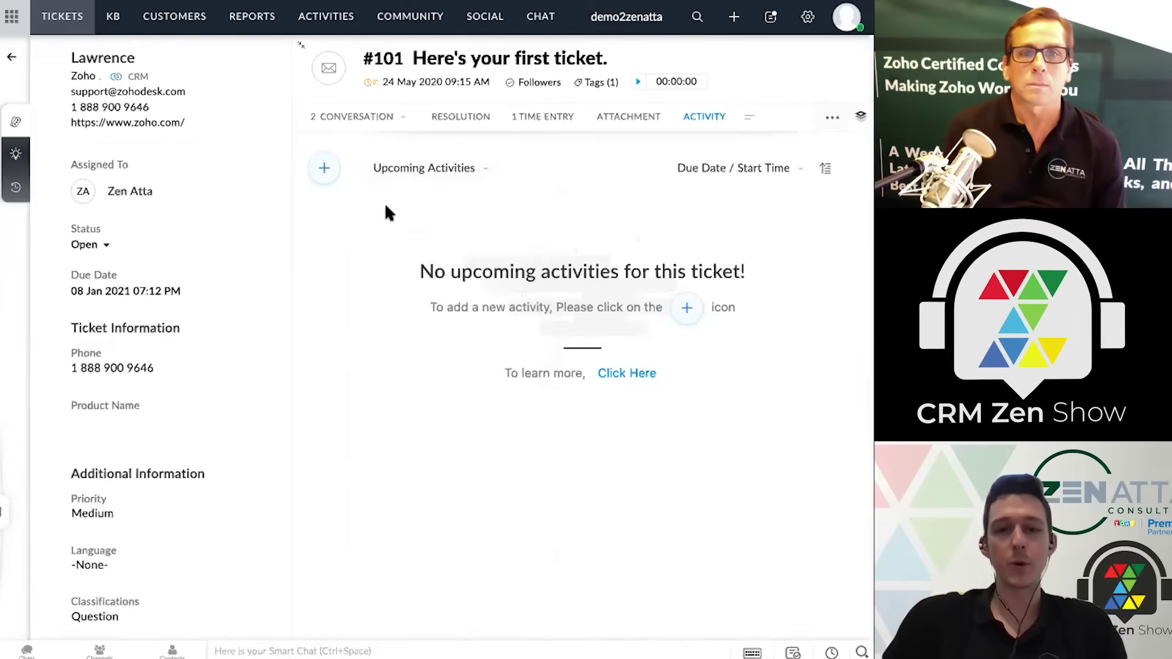
pyautogui.click(324, 168)
# Start a new task on the ticket, then cancel it without saving
pyautogui.click(328, 275)
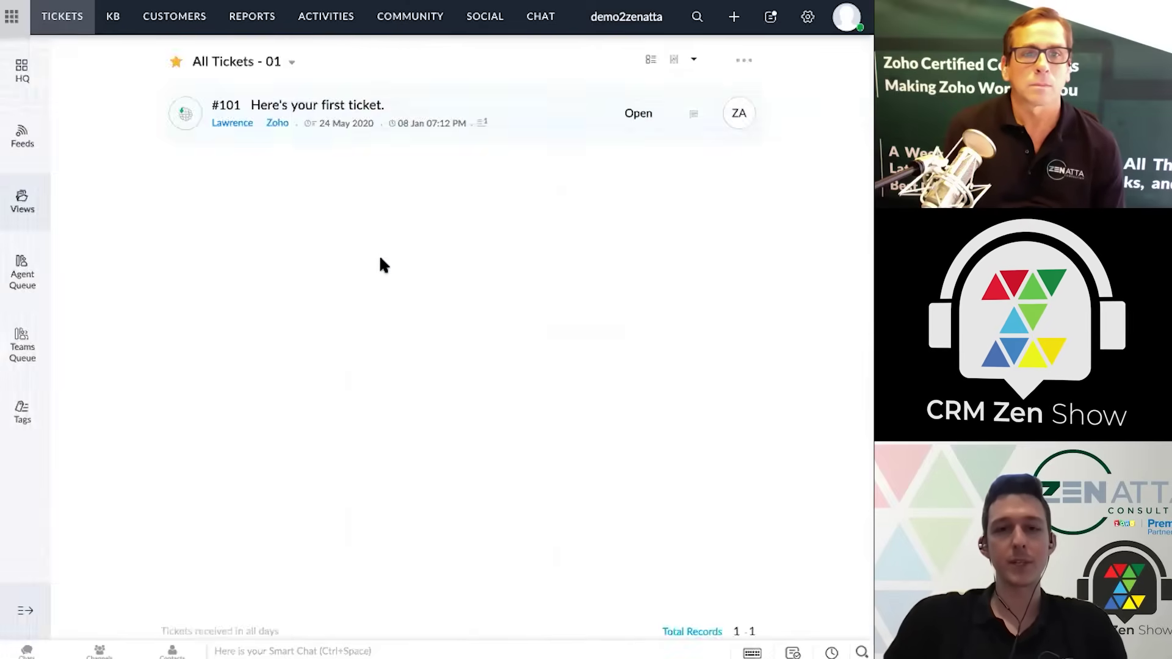
pyautogui.click(181, 185)
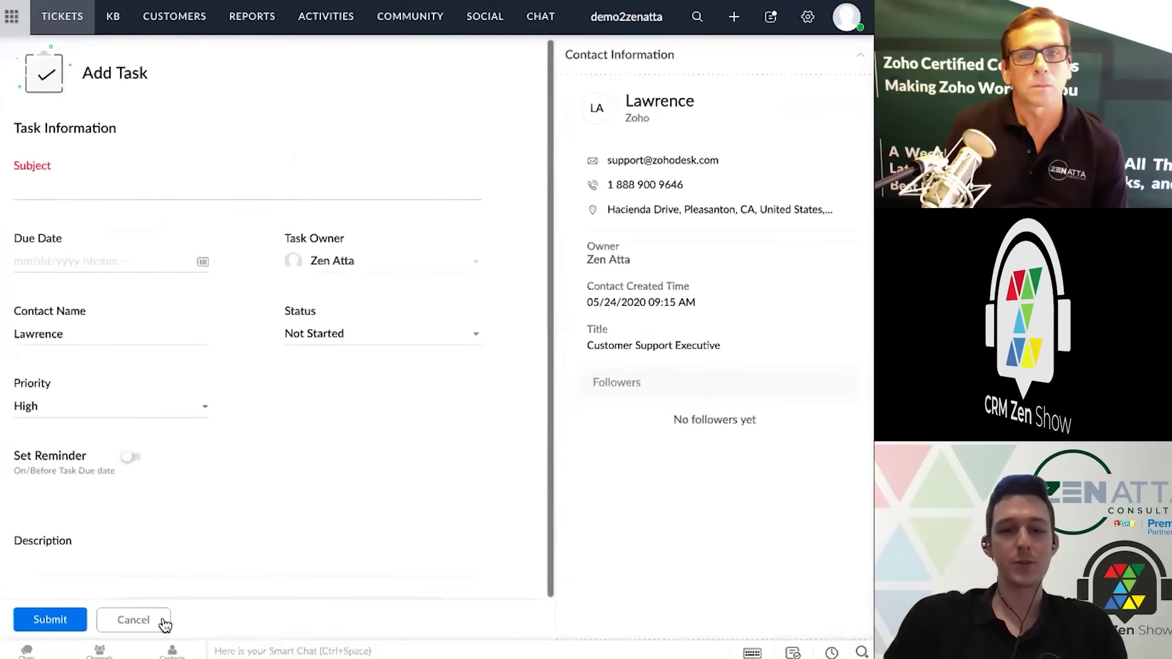
pyautogui.click(142, 619)
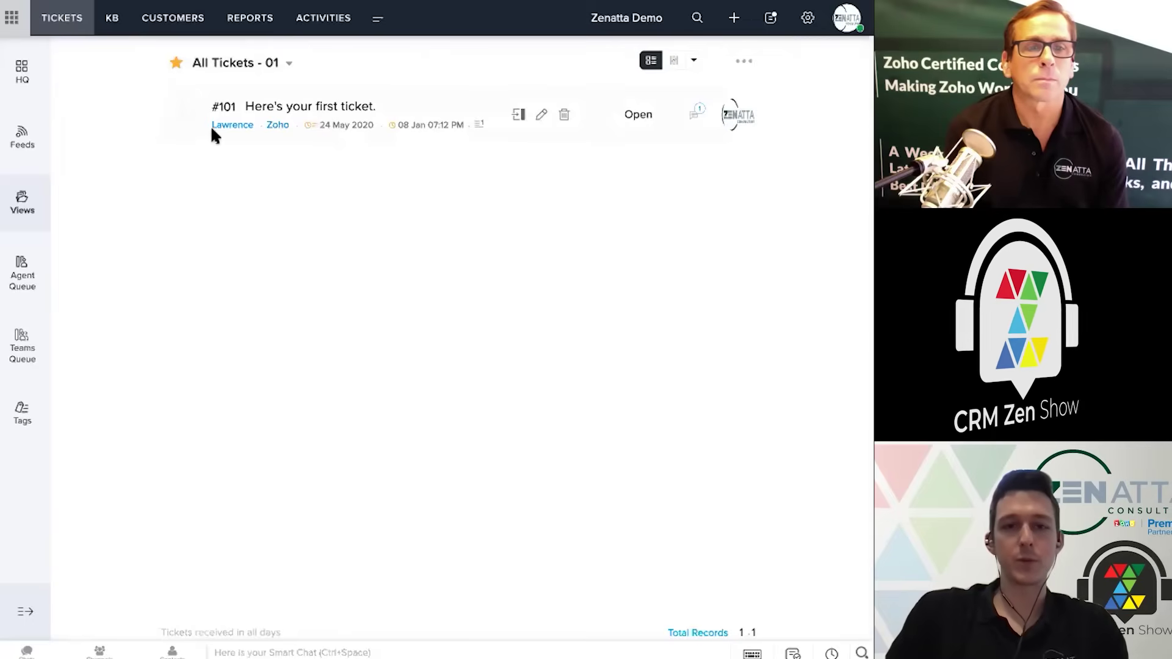
# Switch the ticket list to the My Open Tickets view, showing ticket #101 as Open
pyautogui.click(290, 67)
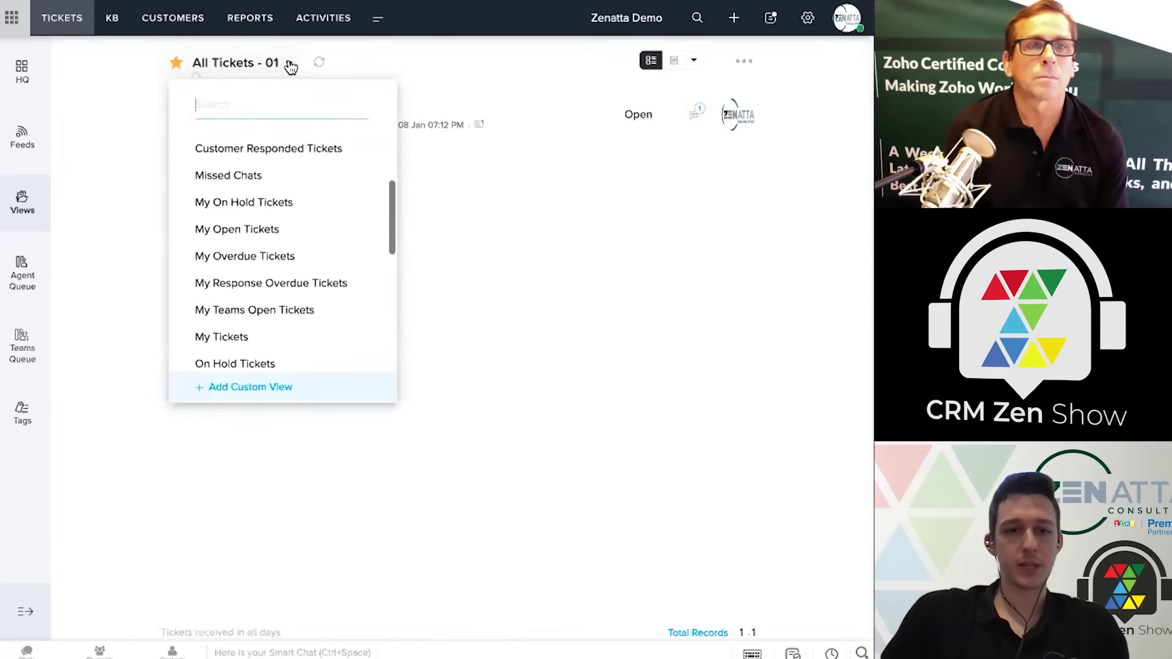
pyautogui.scroll(3, 298, 259)
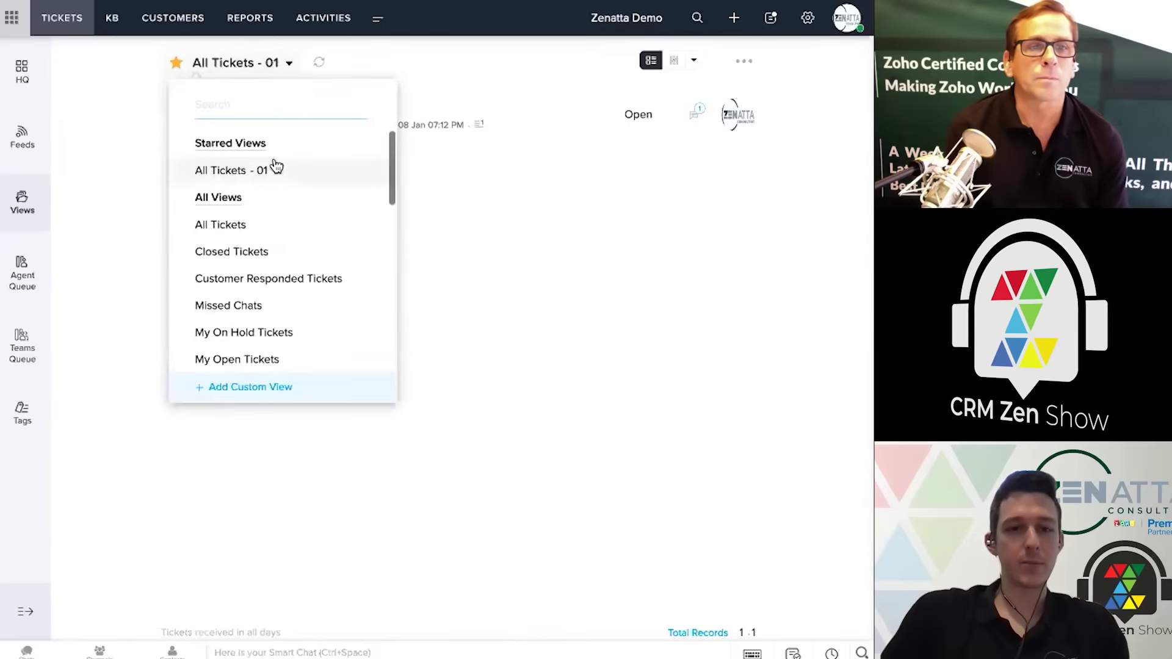
pyautogui.scroll(-1, 257, 249)
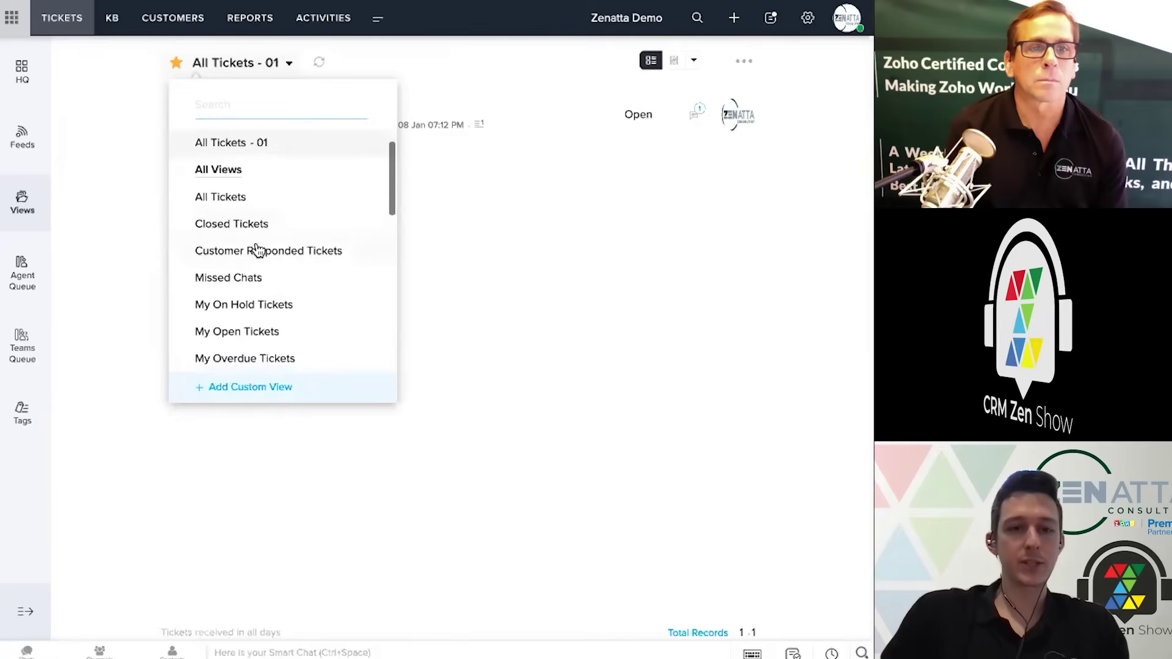
pyautogui.scroll(-1, 257, 250)
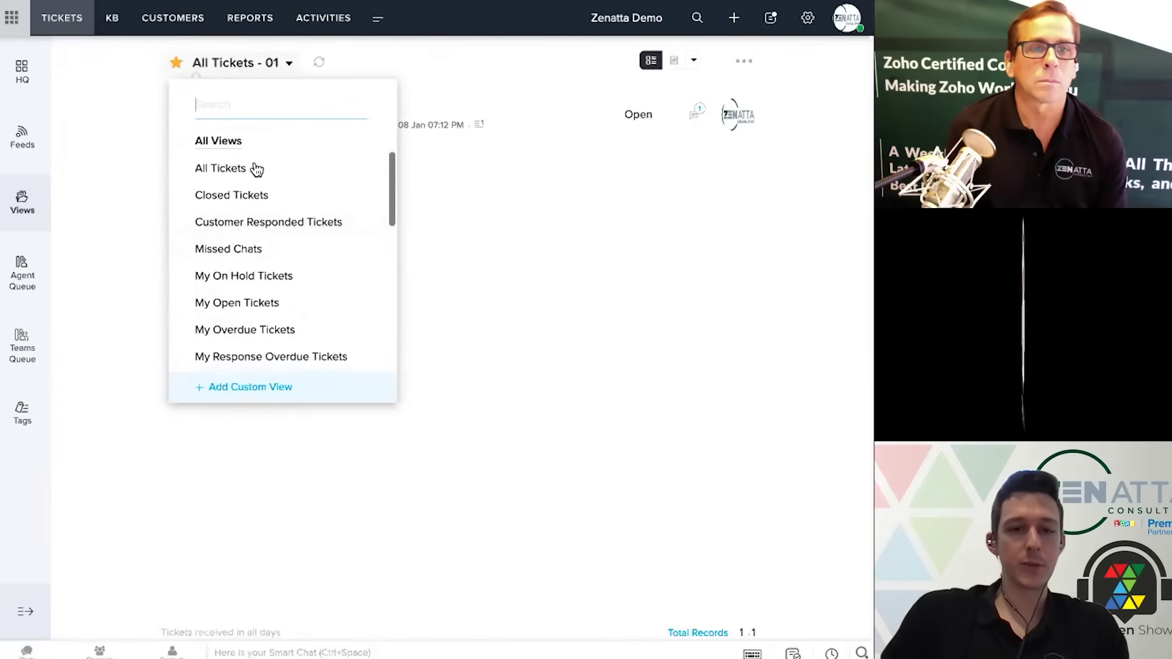
pyautogui.scroll(-1, 257, 303)
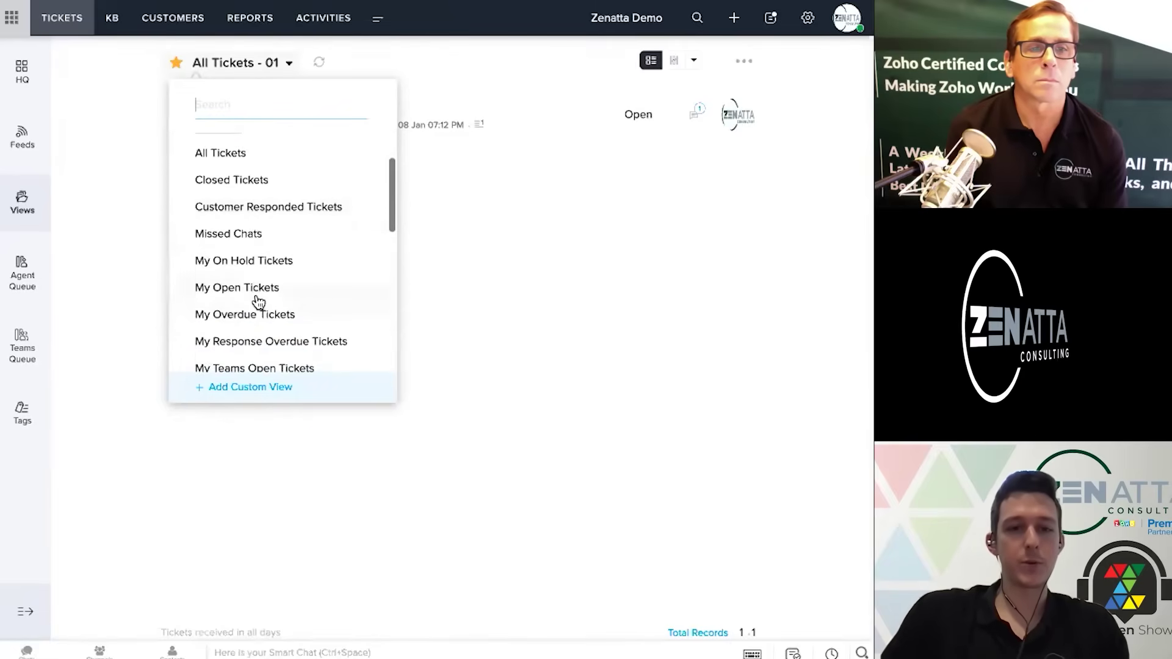
pyautogui.scroll(-1, 268, 276)
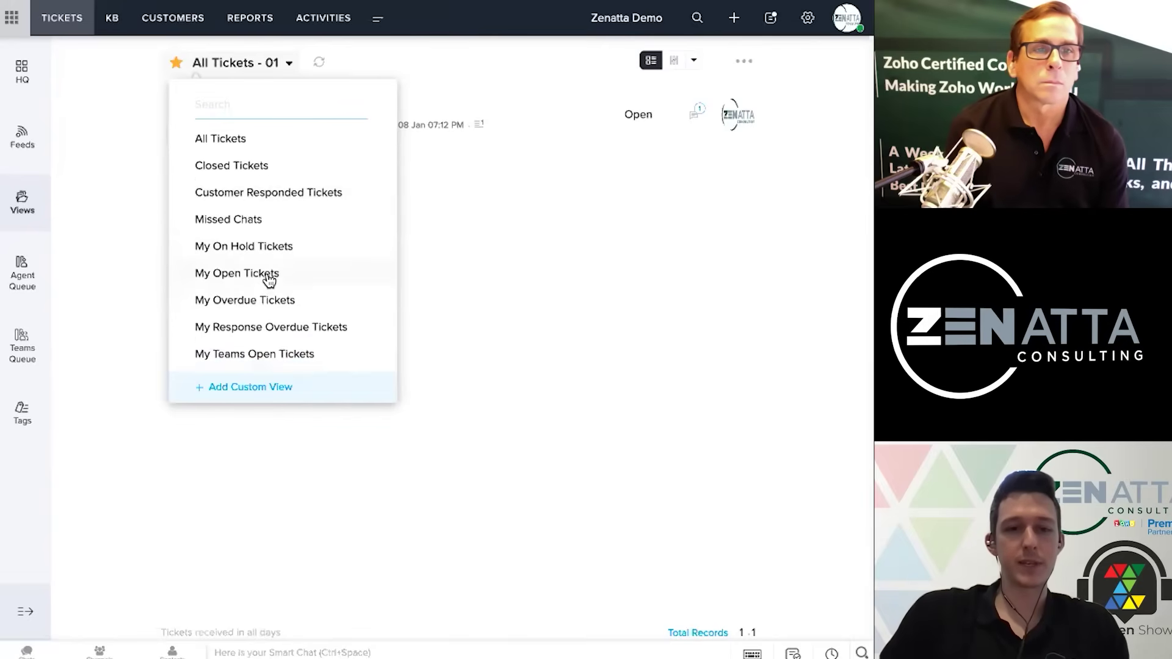
pyautogui.click(269, 280)
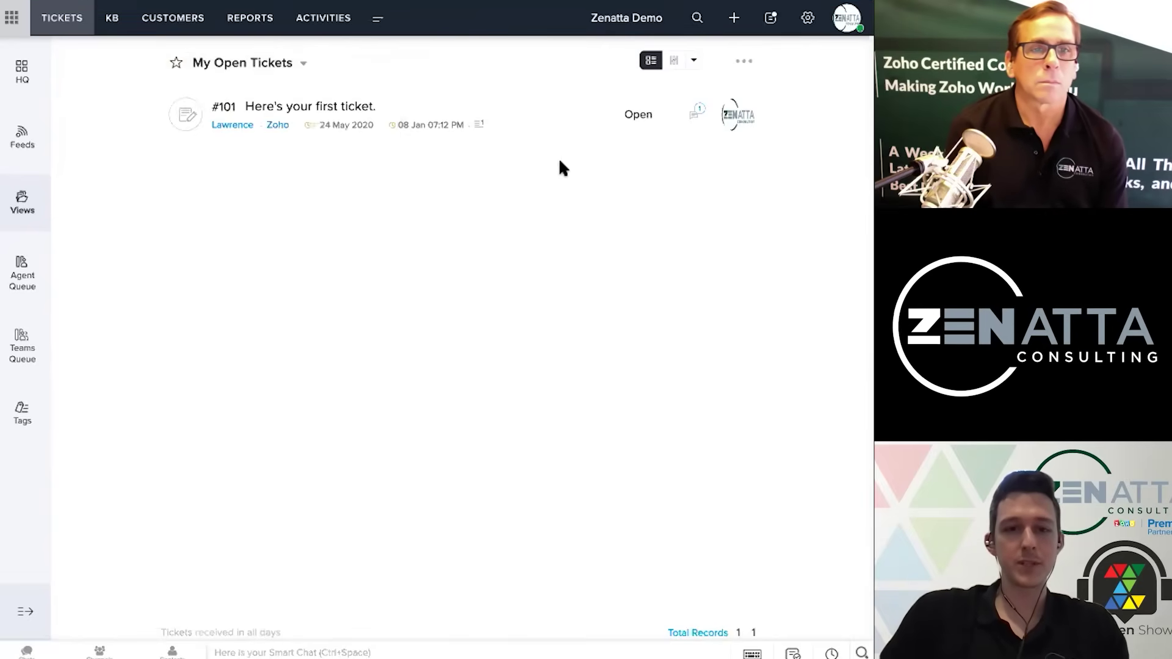
pyautogui.click(738, 121)
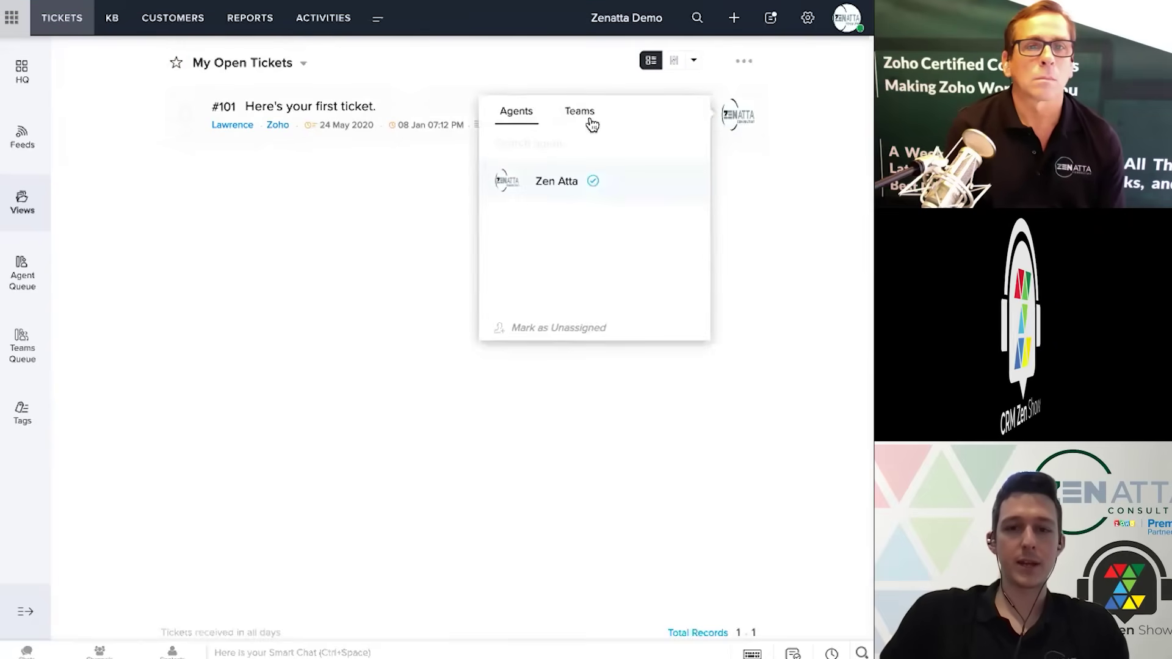
# Mark ticket #101 as unassigned, refresh the empty view, and browse the views list
pyautogui.click(554, 329)
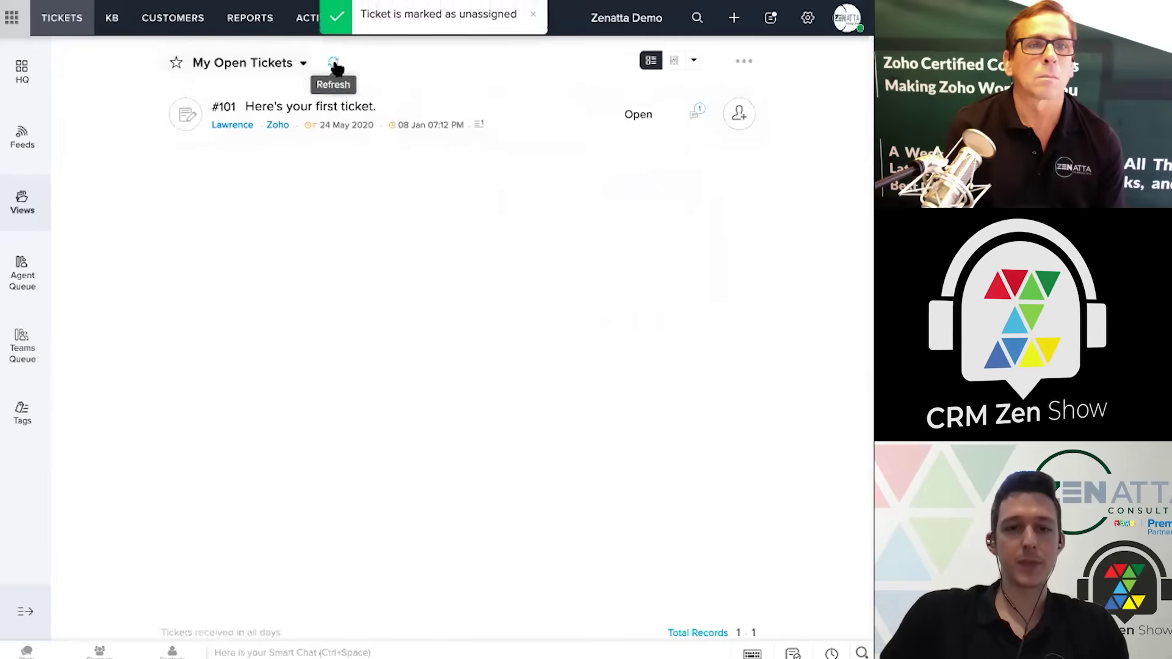
pyautogui.click(333, 62)
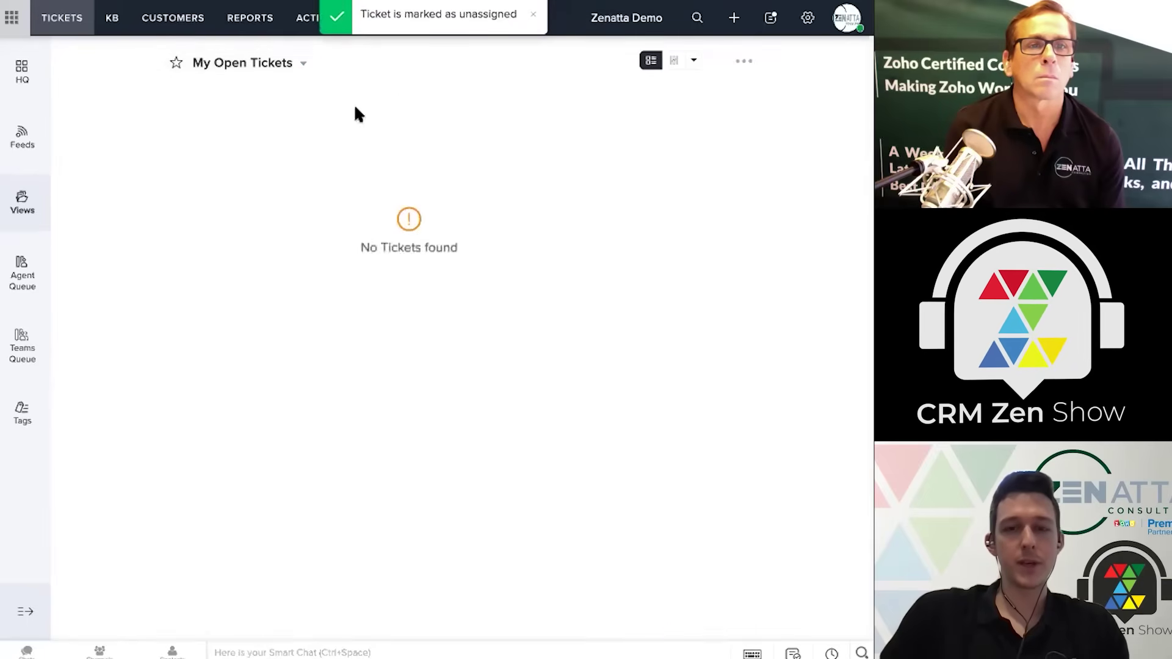
pyautogui.click(303, 65)
pyautogui.scroll(-2, 286, 278)
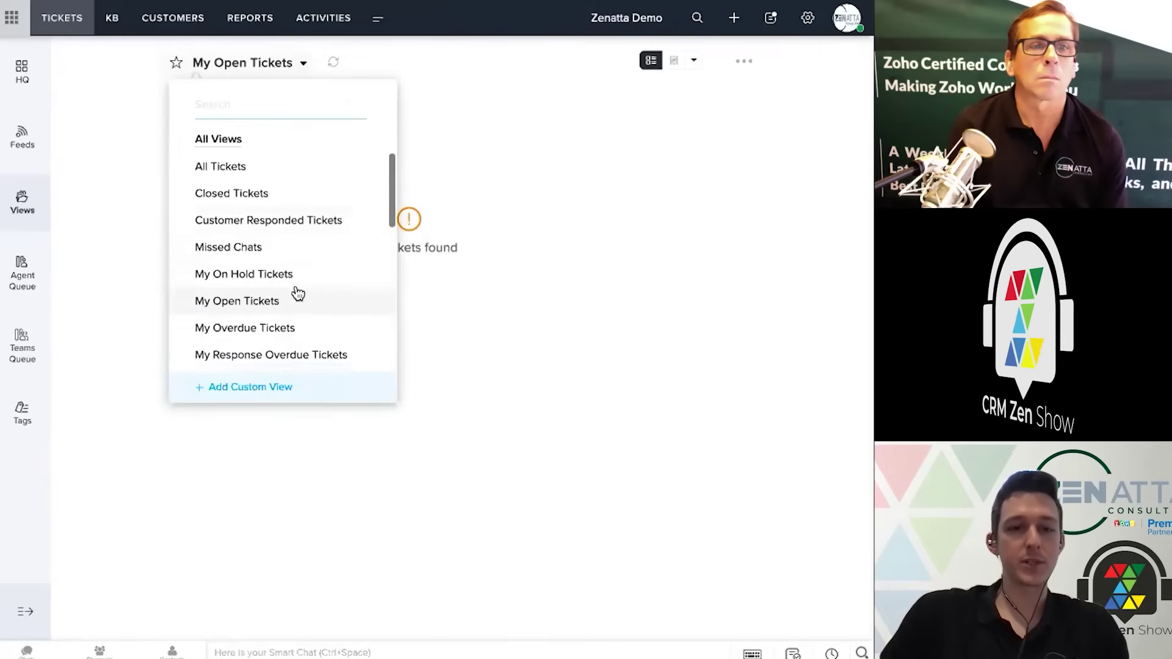
pyautogui.scroll(-1, 268, 338)
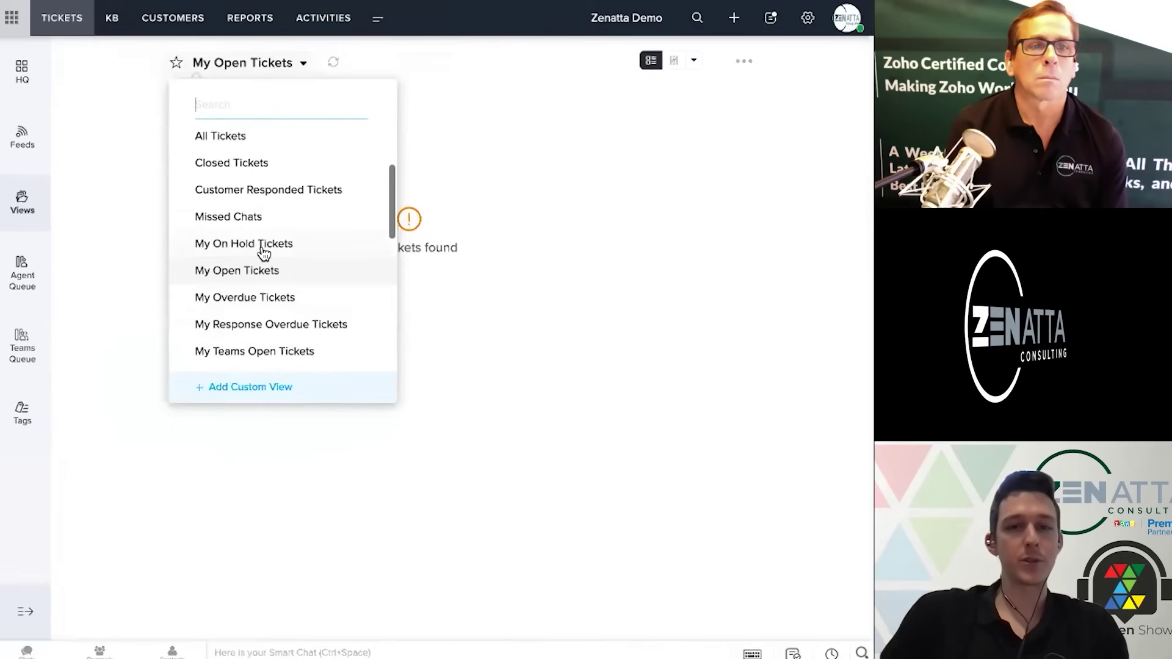
pyautogui.scroll(-1, 327, 292)
pyautogui.scroll(1, 285, 229)
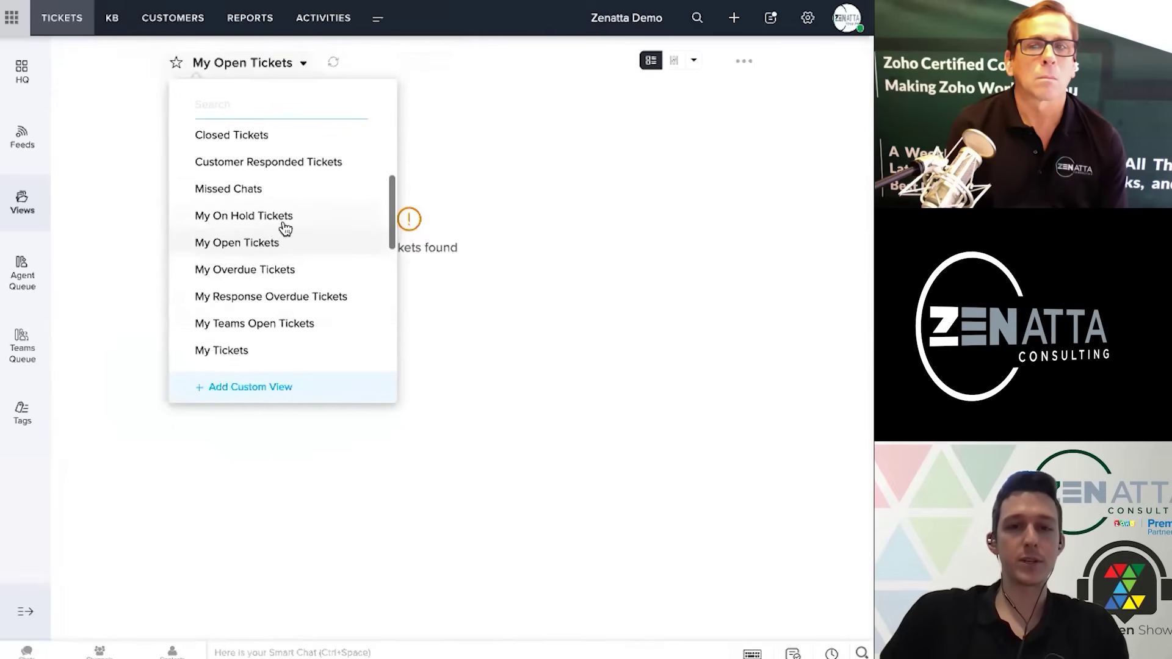
pyautogui.scroll(3, 285, 229)
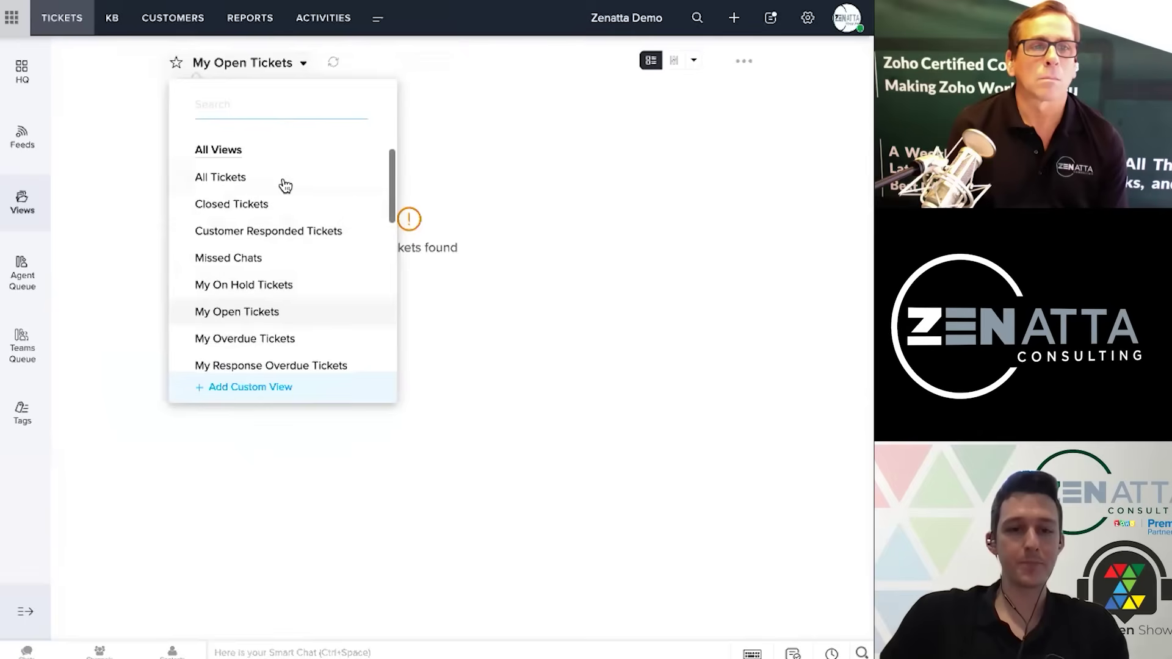
# In the All Tickets - 01 view, reassign ticket #101 to the demo agent
pyautogui.click(284, 181)
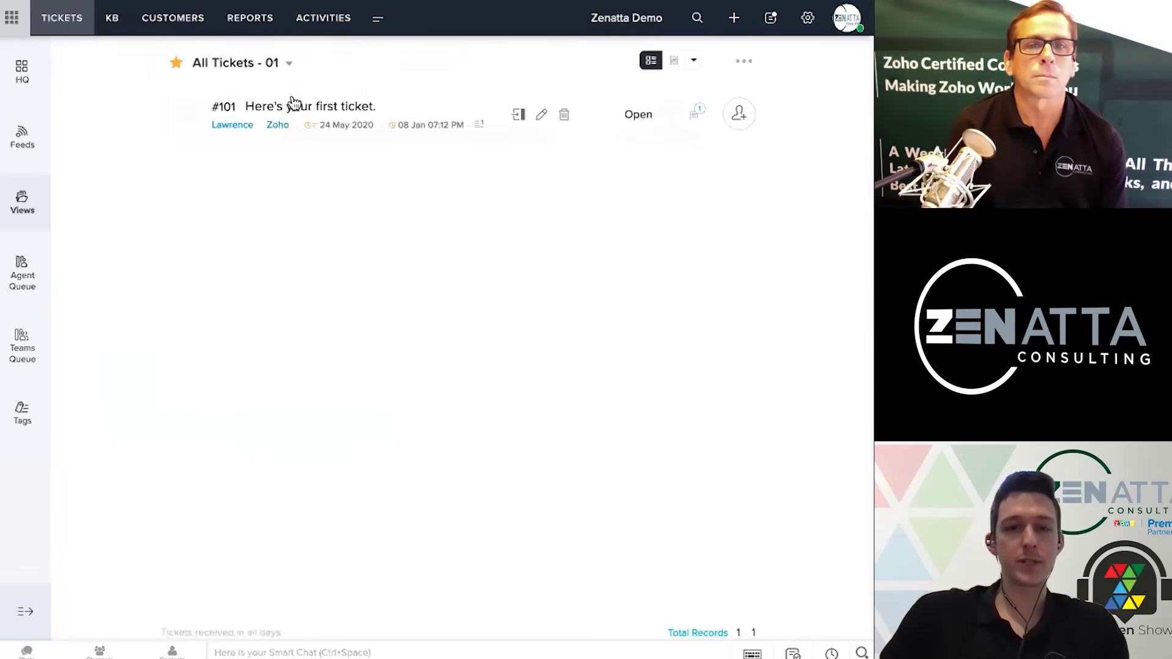
pyautogui.click(738, 114)
pyautogui.click(589, 190)
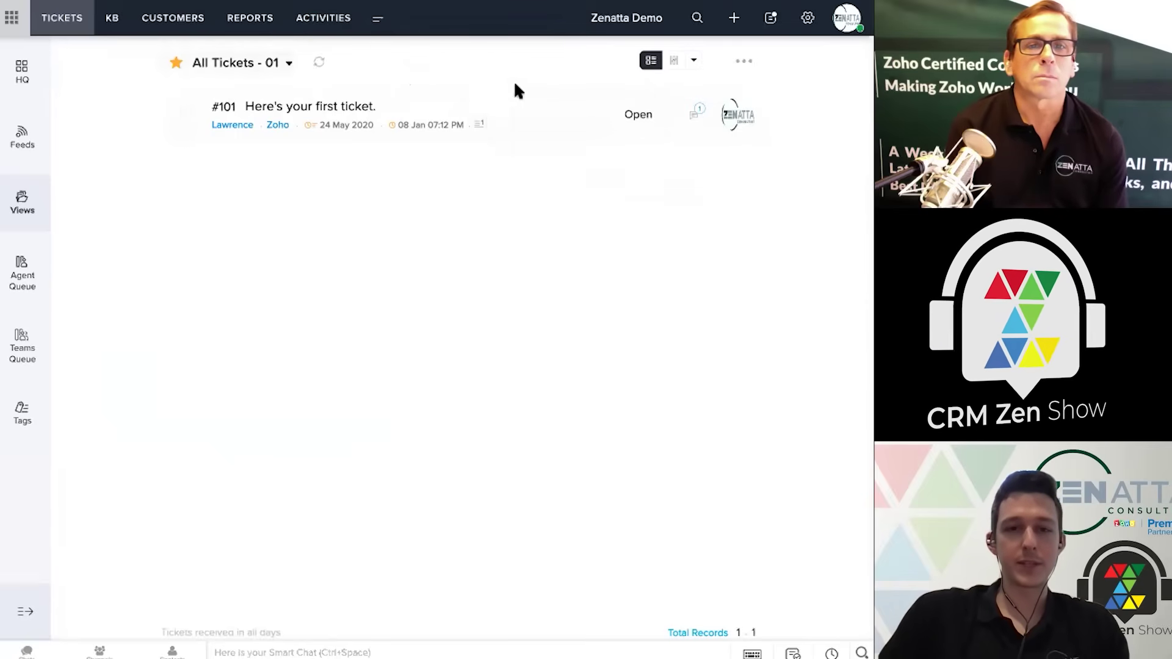
pyautogui.click(638, 115)
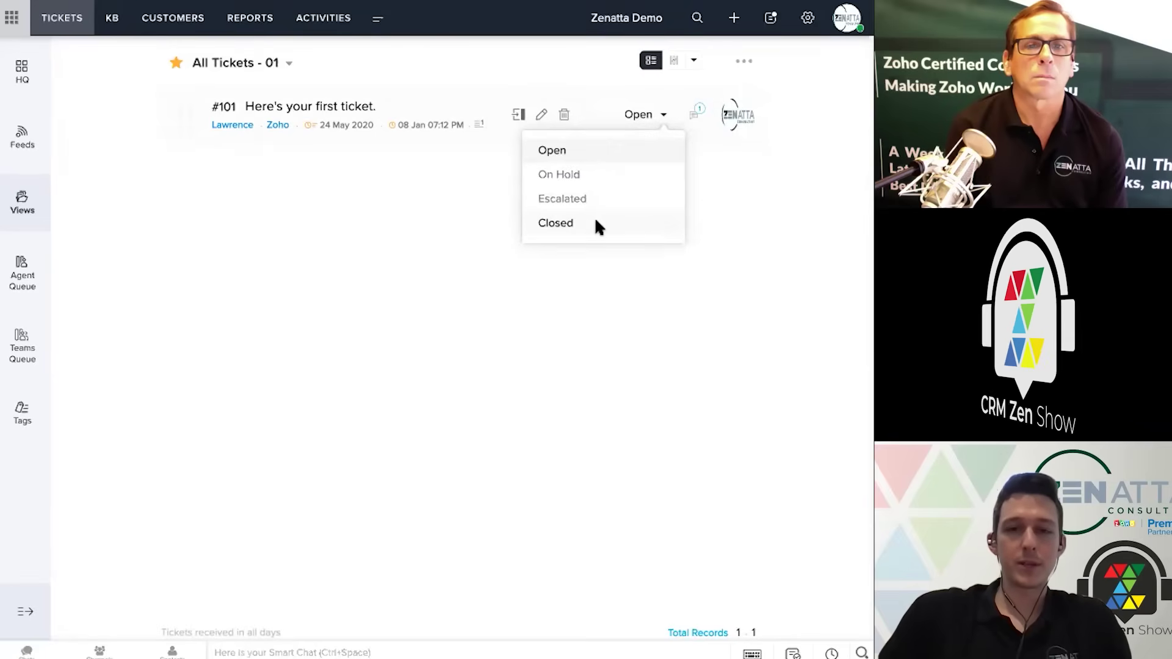
# Set ticket #101's status to Closed
pyautogui.click(597, 224)
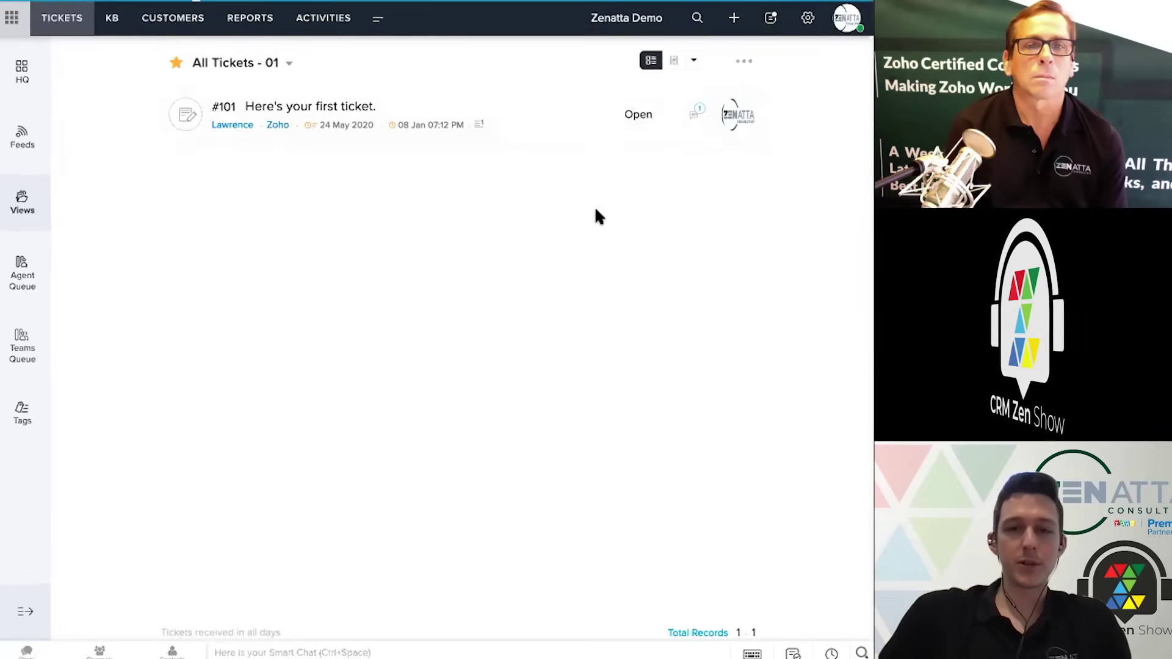
pyautogui.click(288, 64)
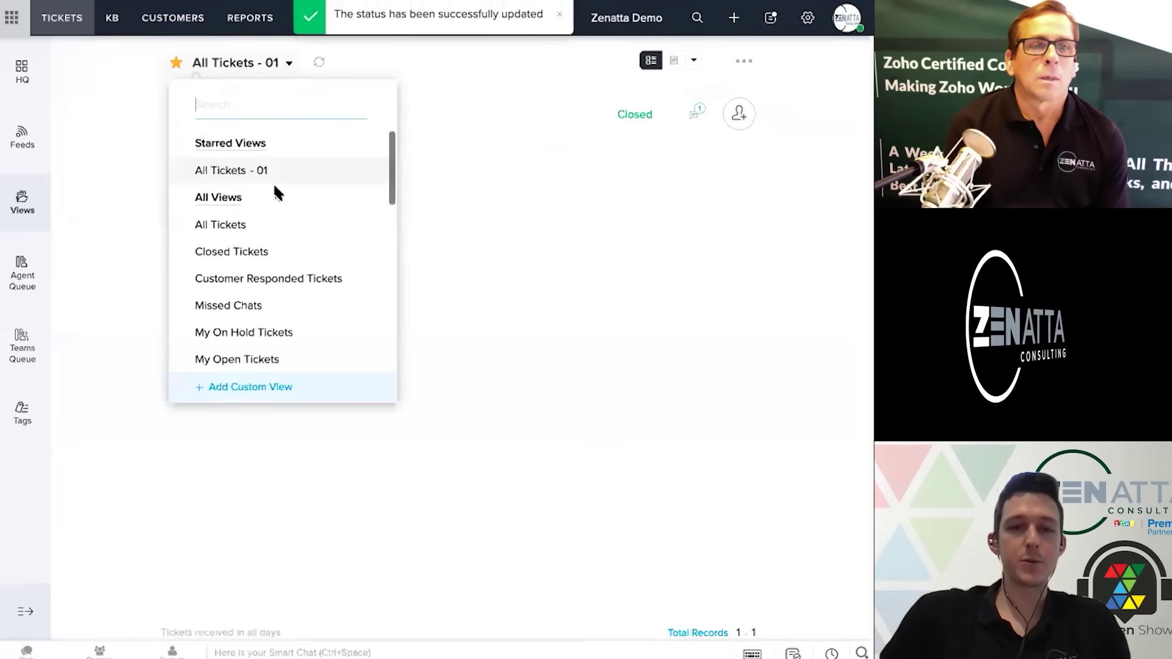
pyautogui.click(583, 186)
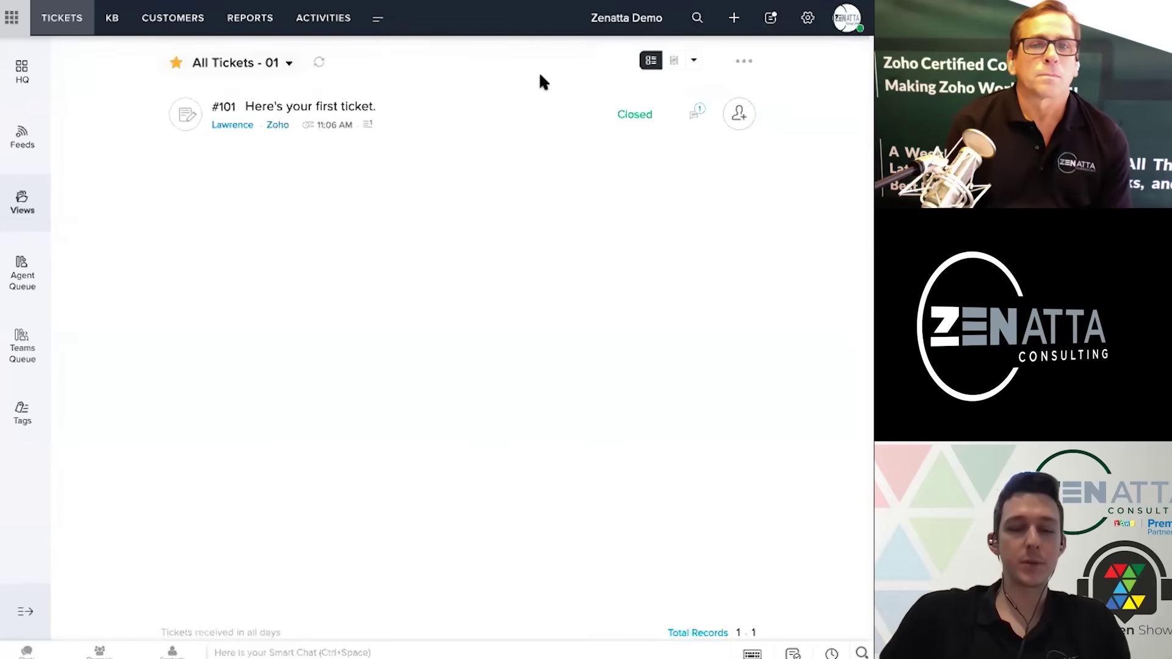
# Switch to the My Open Tickets view, which now shows No Tickets found
pyautogui.click(287, 64)
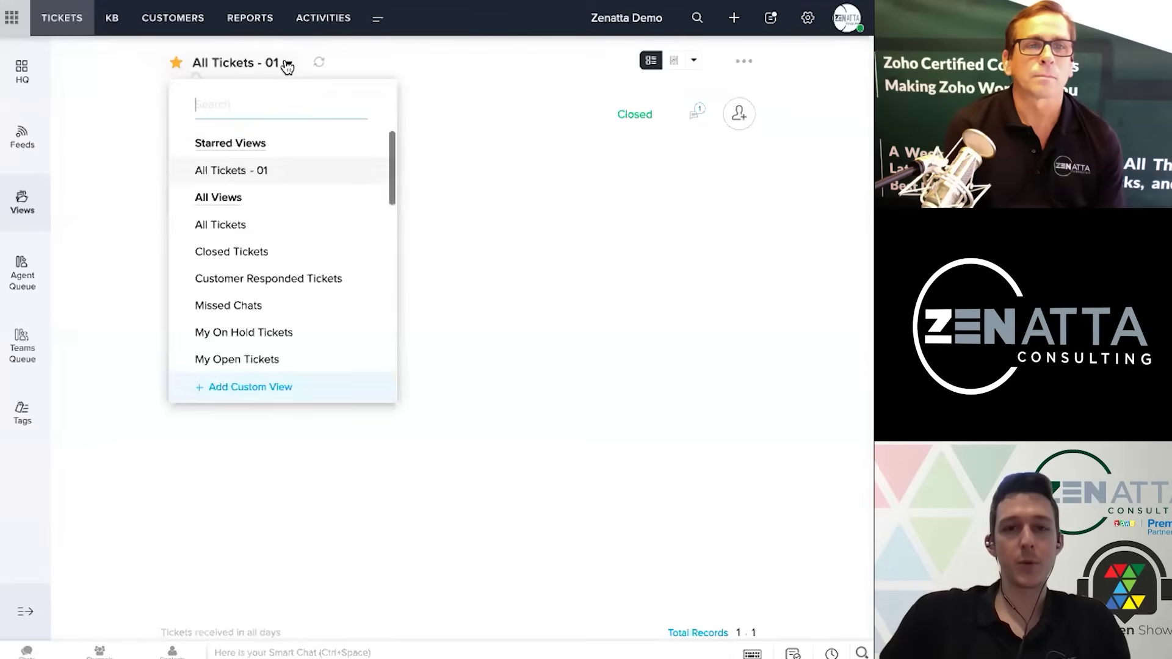
pyautogui.scroll(-5, 298, 243)
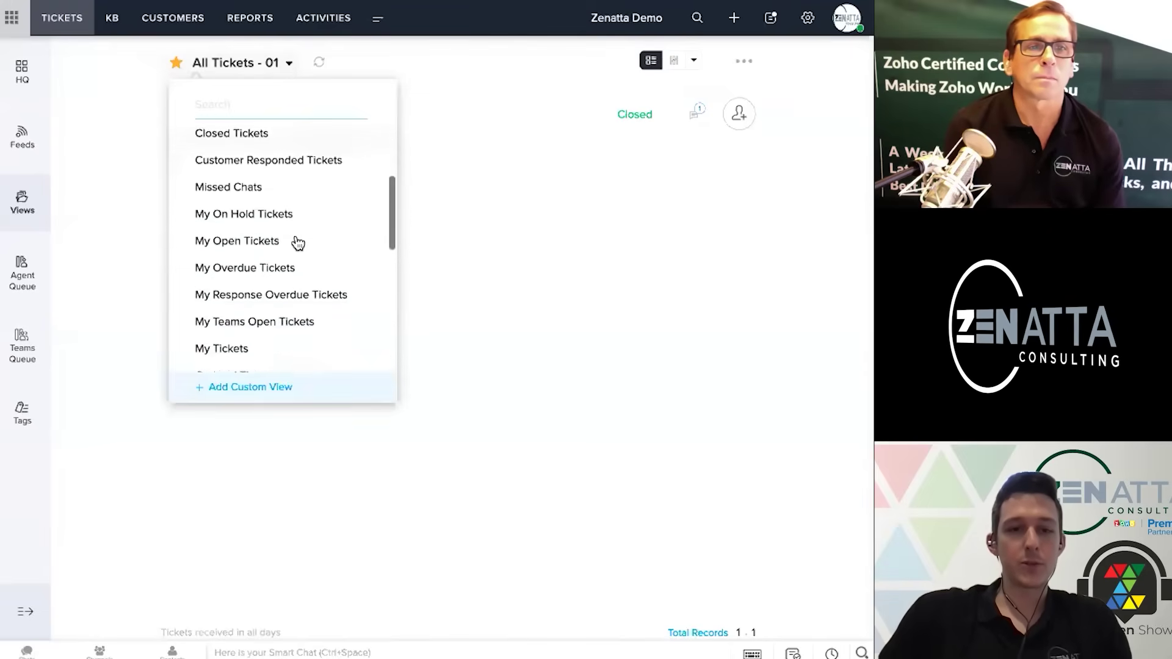
pyautogui.scroll(-1, 298, 243)
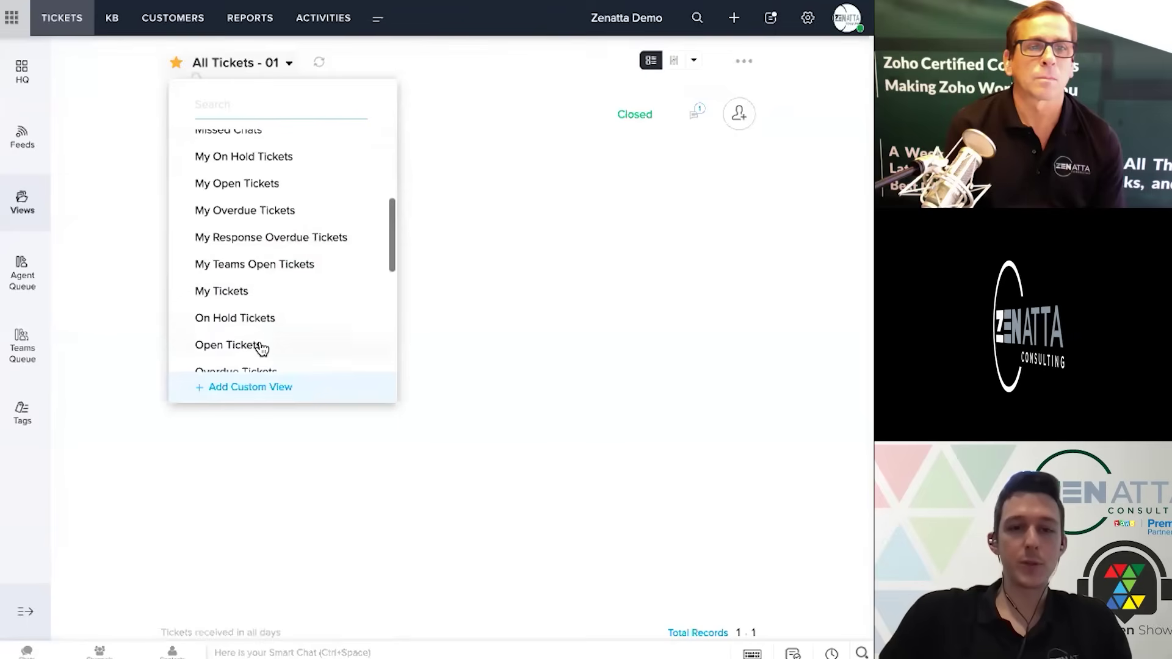
pyautogui.click(273, 190)
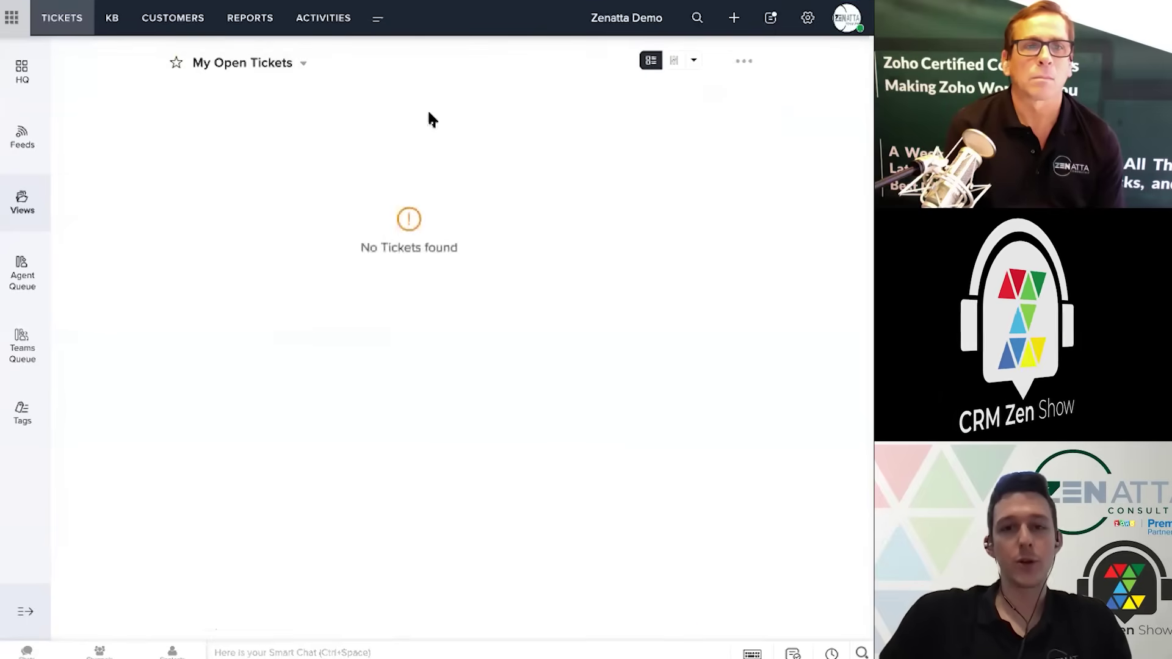
pyautogui.click(304, 64)
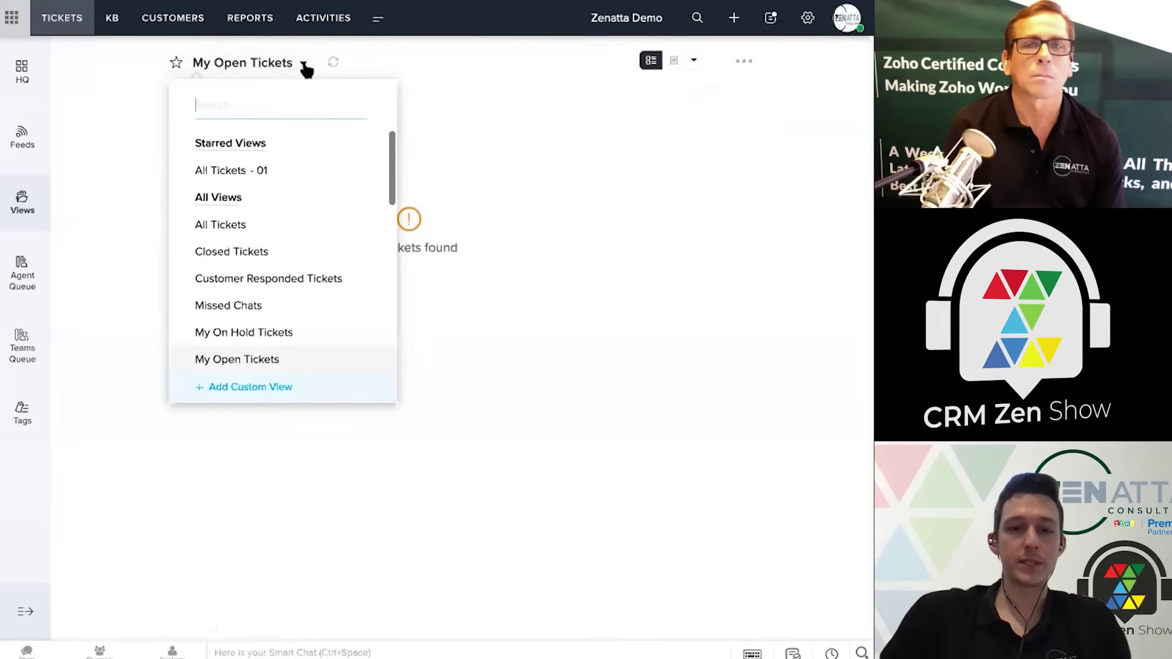
# In the Closed Tickets view, reopen ticket #101 by setting its status to Open
pyautogui.click(280, 252)
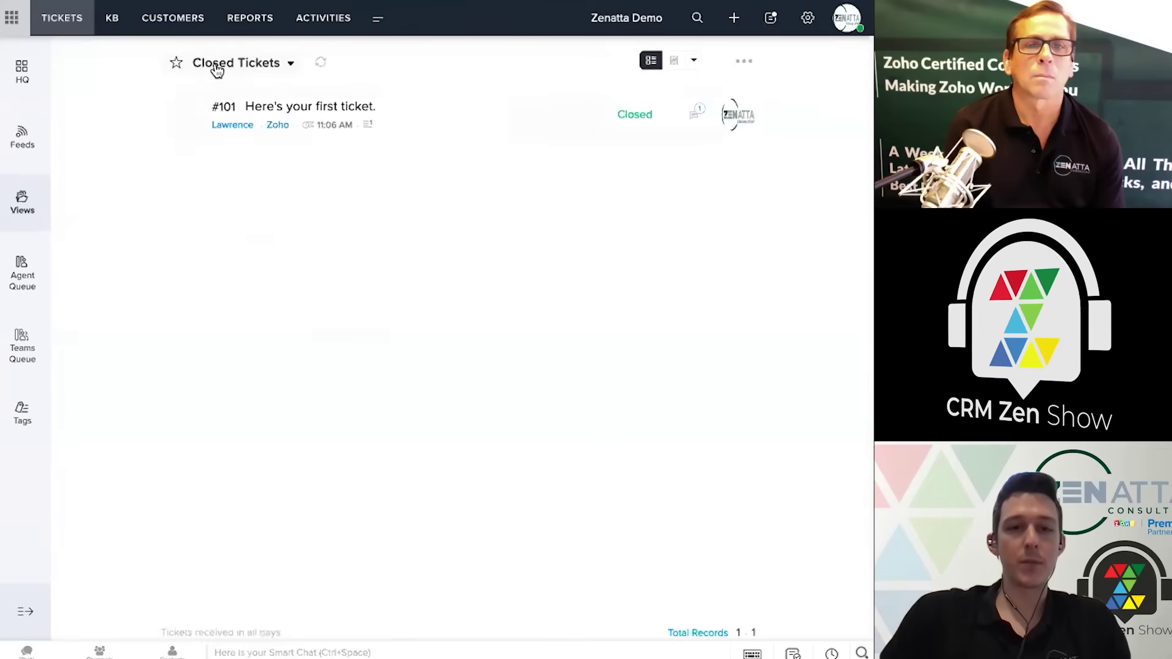
pyautogui.click(638, 122)
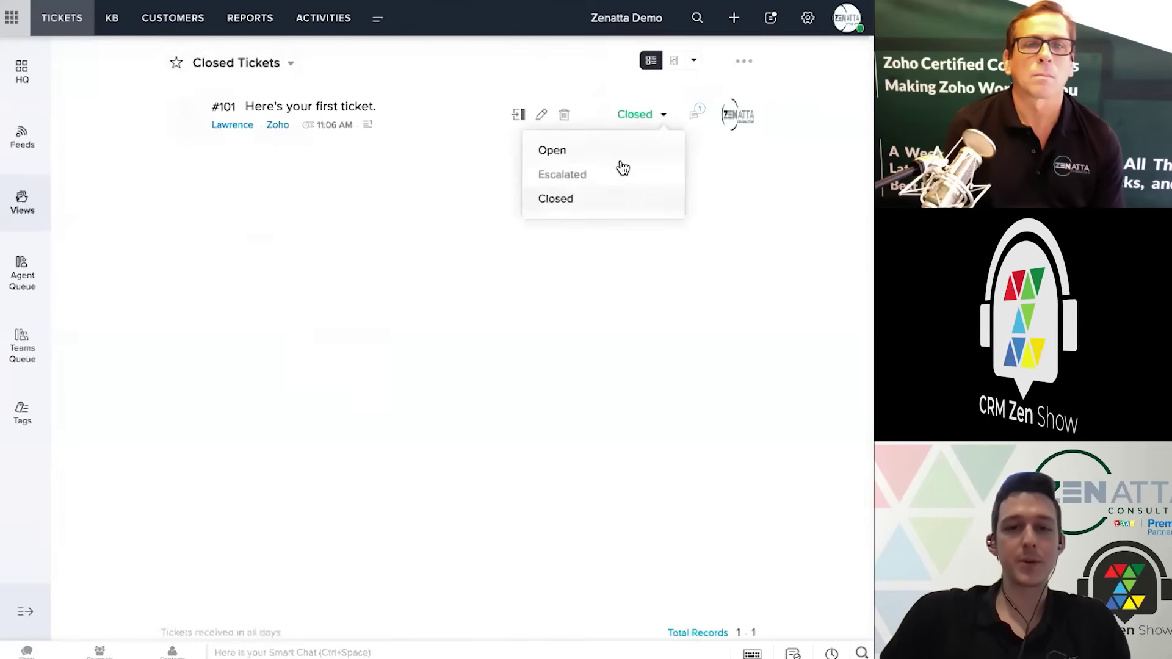
pyautogui.click(615, 153)
# Switch to the My Open Tickets view to see ticket #101 listed again
pyautogui.click(287, 64)
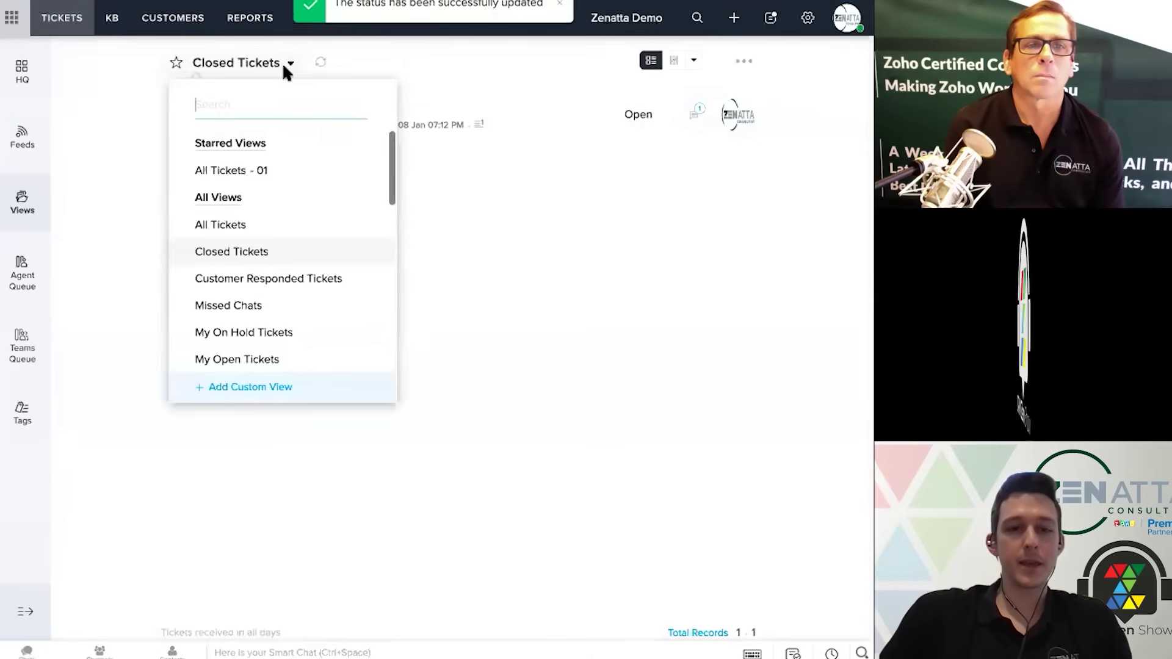
pyautogui.scroll(-1, 273, 287)
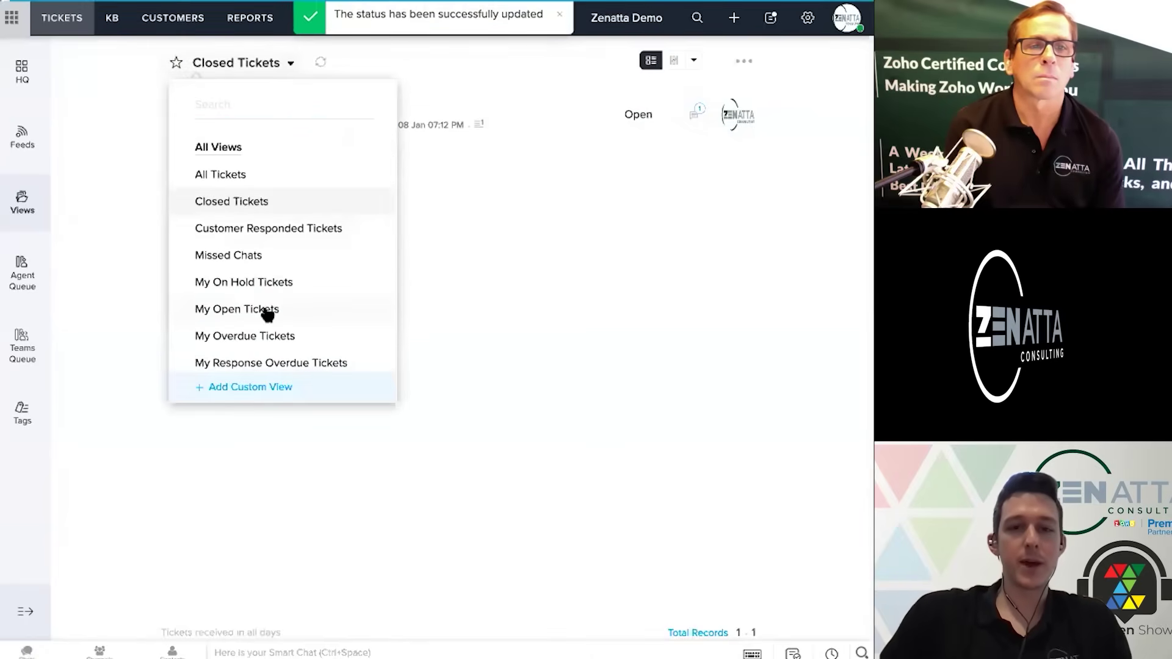
pyautogui.click(263, 310)
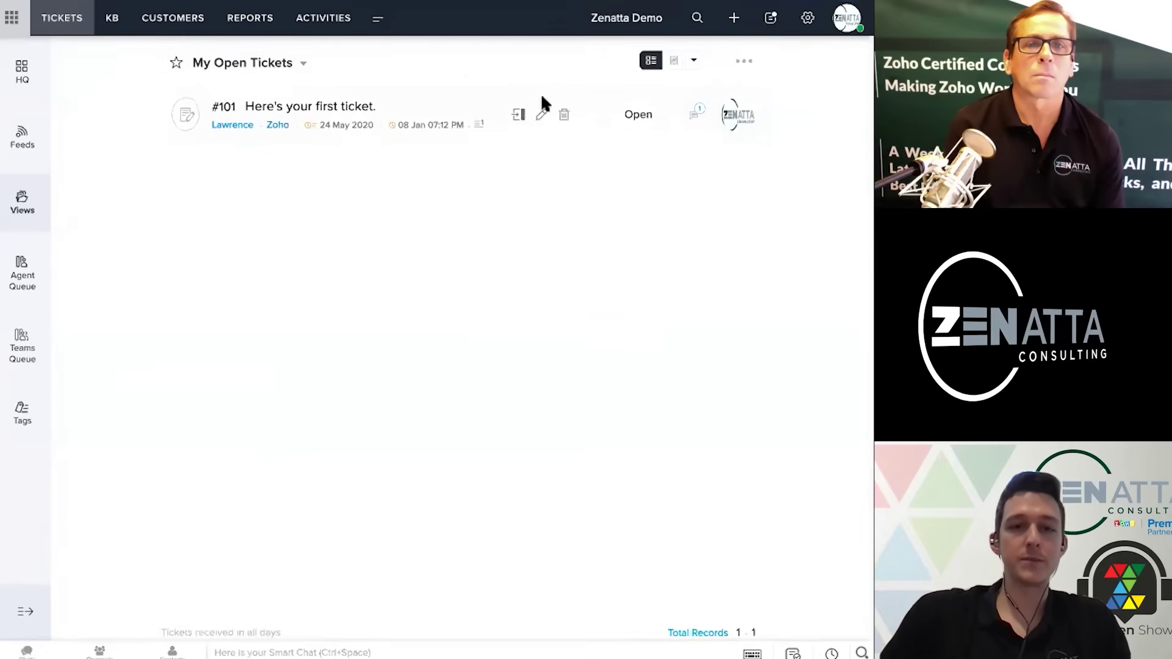
pyautogui.click(652, 60)
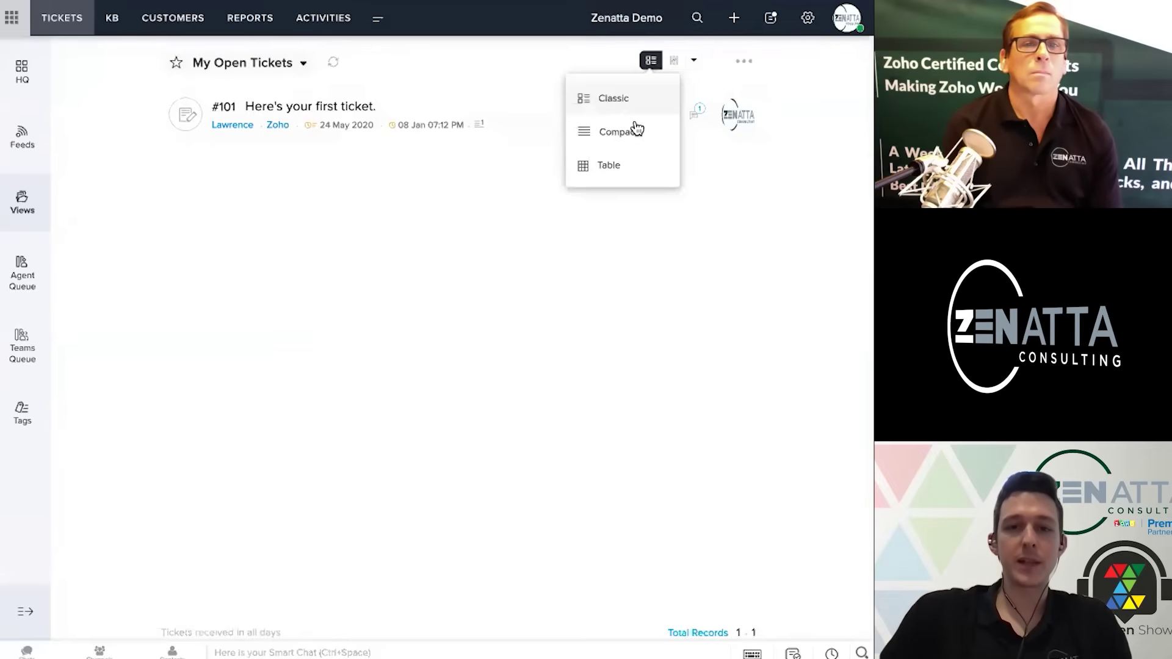
pyautogui.click(606, 132)
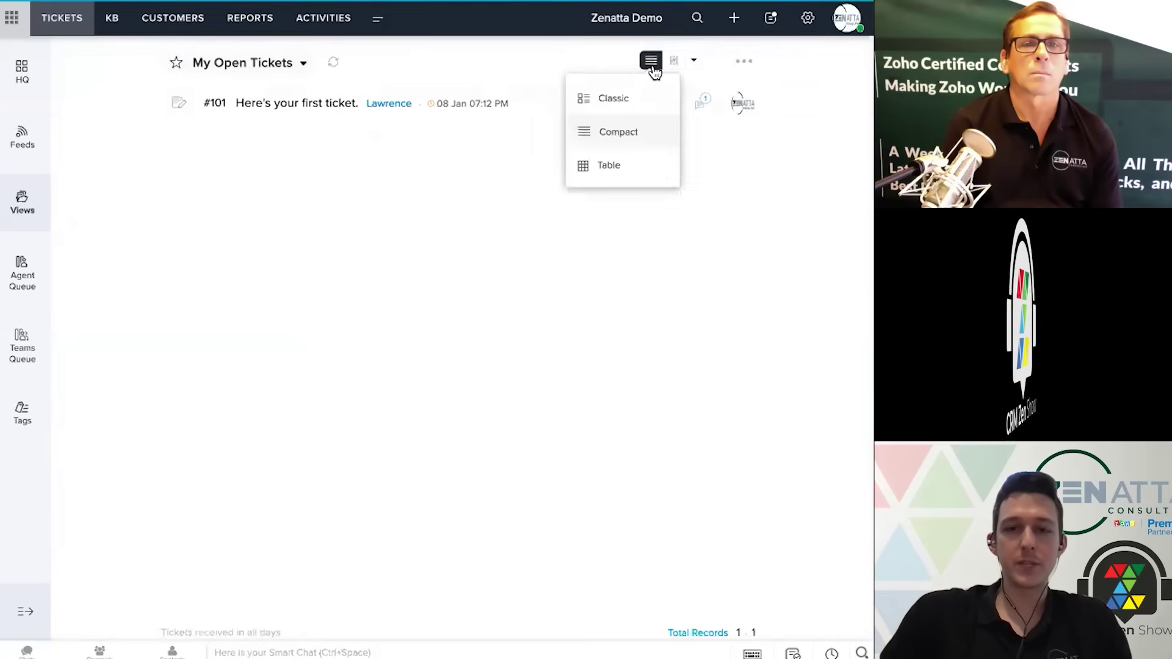
pyautogui.moveTo(653, 68)
pyautogui.click(627, 166)
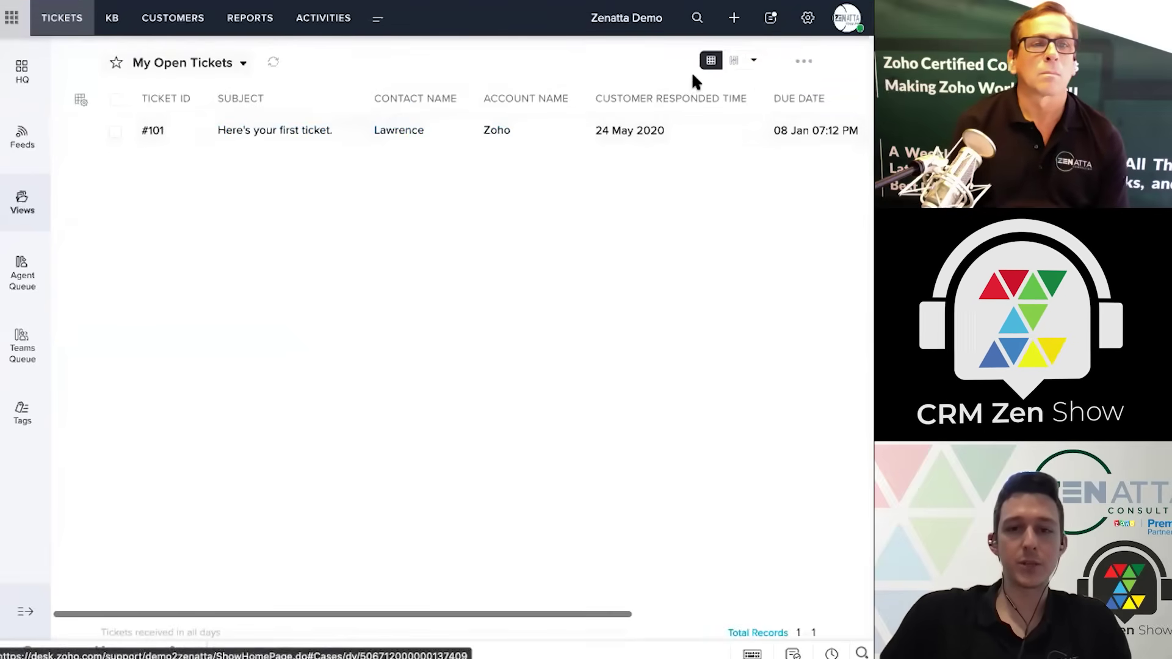
pyautogui.moveTo(710, 60)
pyautogui.click(673, 99)
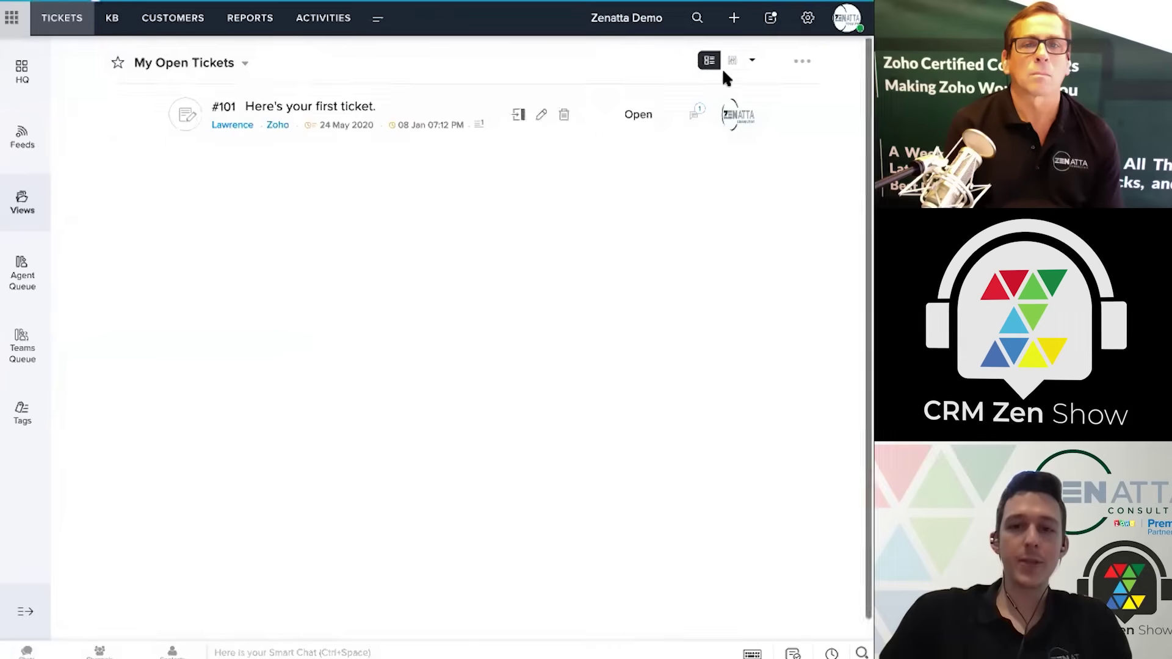
pyautogui.click(694, 62)
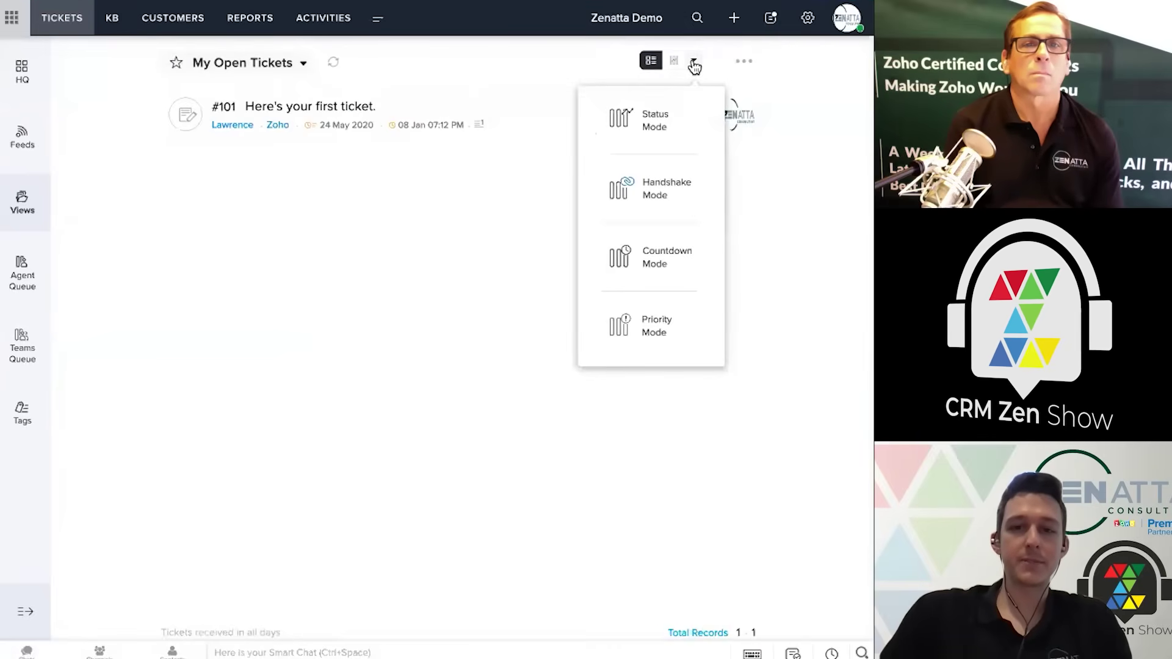
pyautogui.click(658, 119)
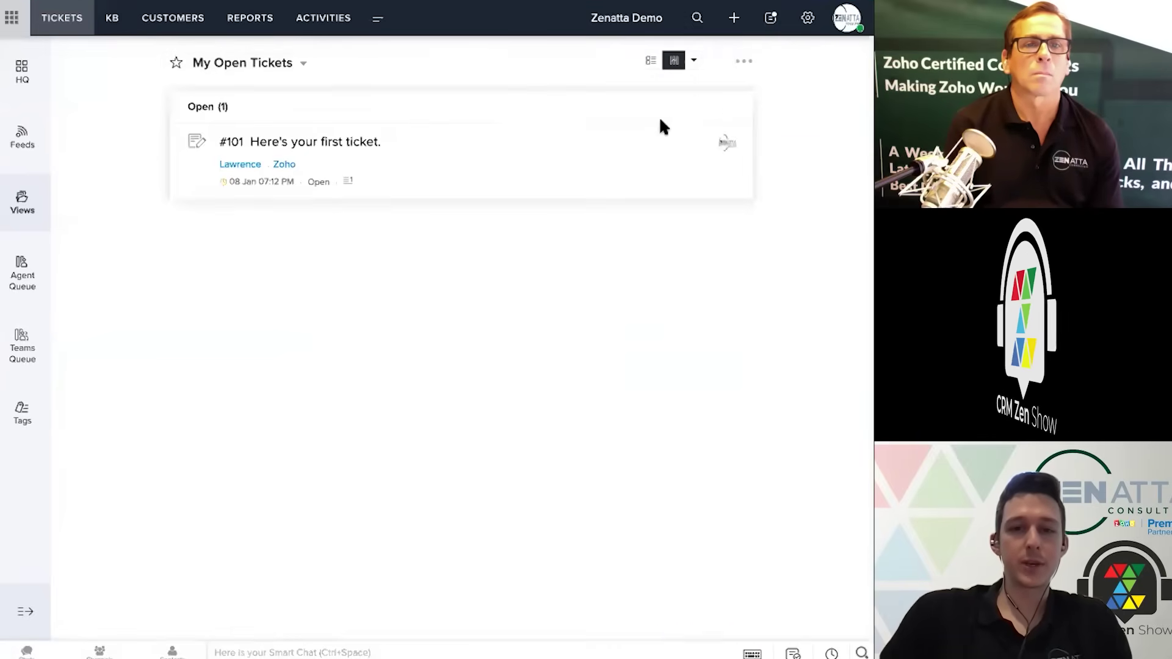
pyautogui.click(692, 62)
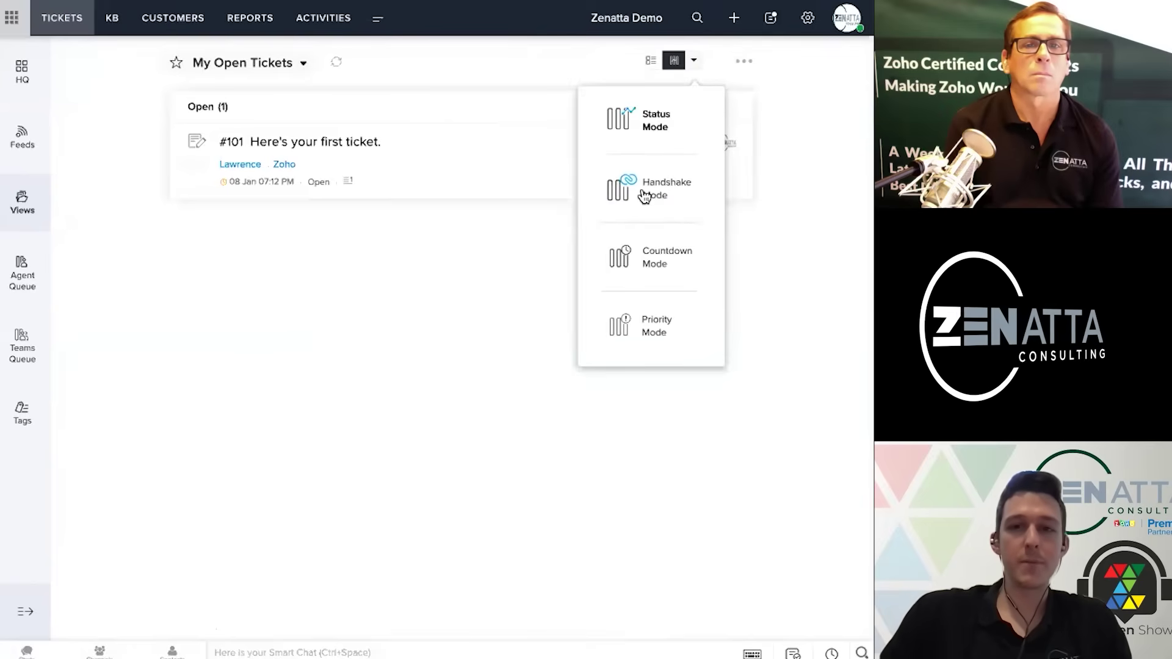
pyautogui.click(648, 257)
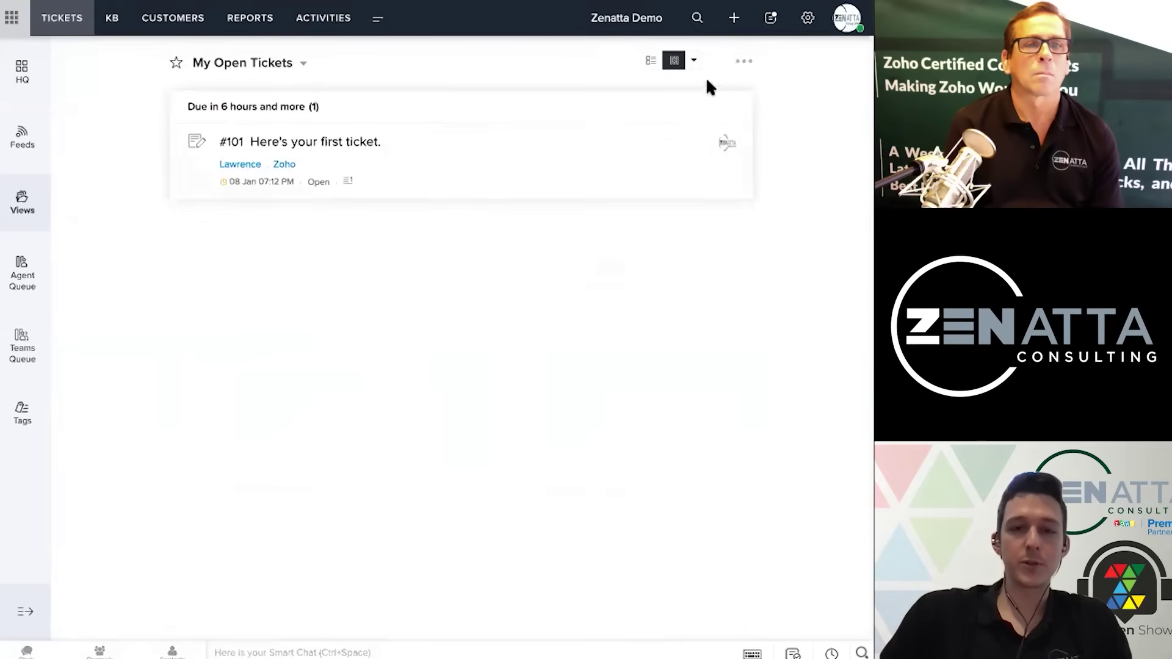
pyautogui.click(694, 61)
pyautogui.click(657, 326)
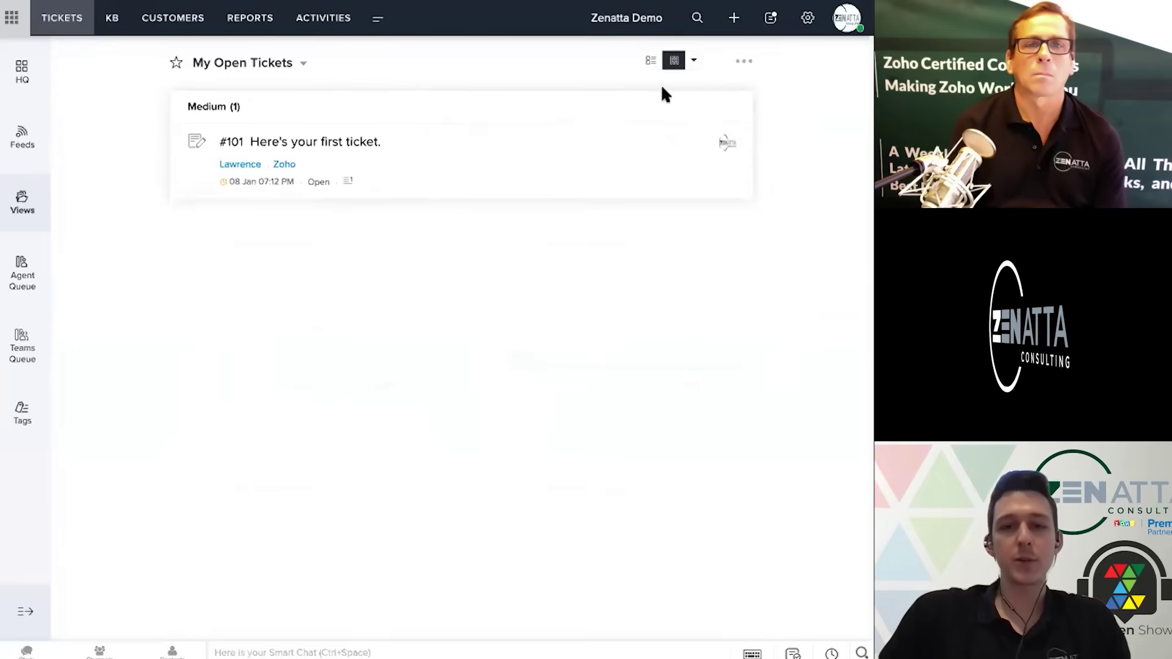
pyautogui.moveTo(645, 74)
pyautogui.click(639, 93)
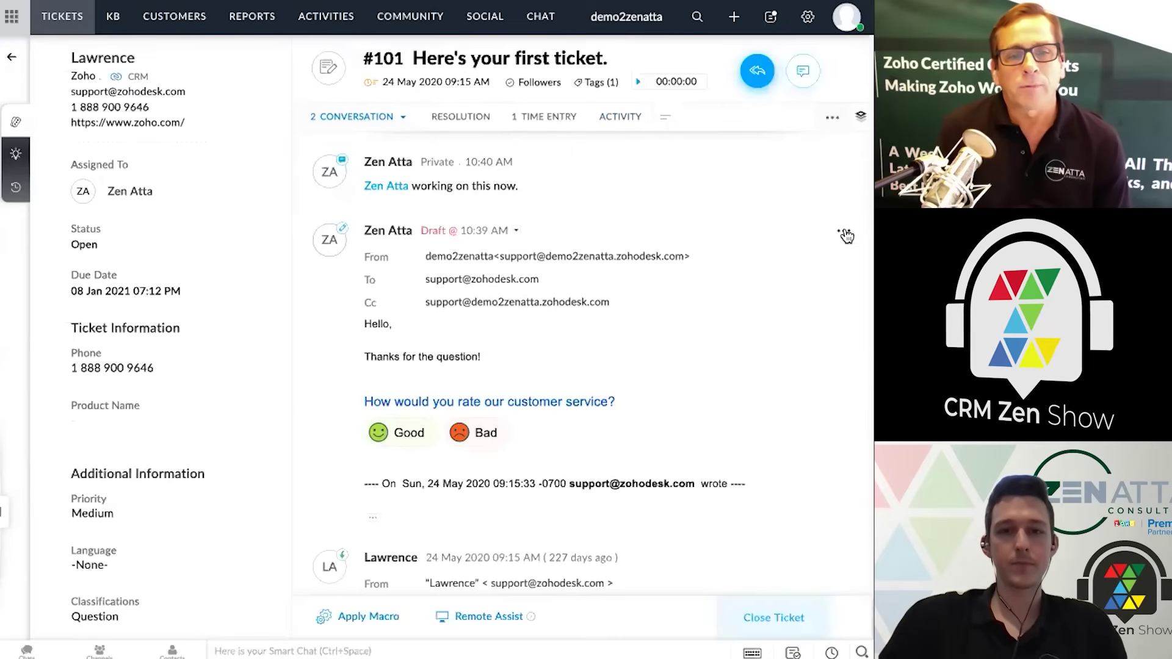
# Edit ticket #101's saved draft, adding a blank line after 'Thanks for the question!'
pyautogui.click(846, 236)
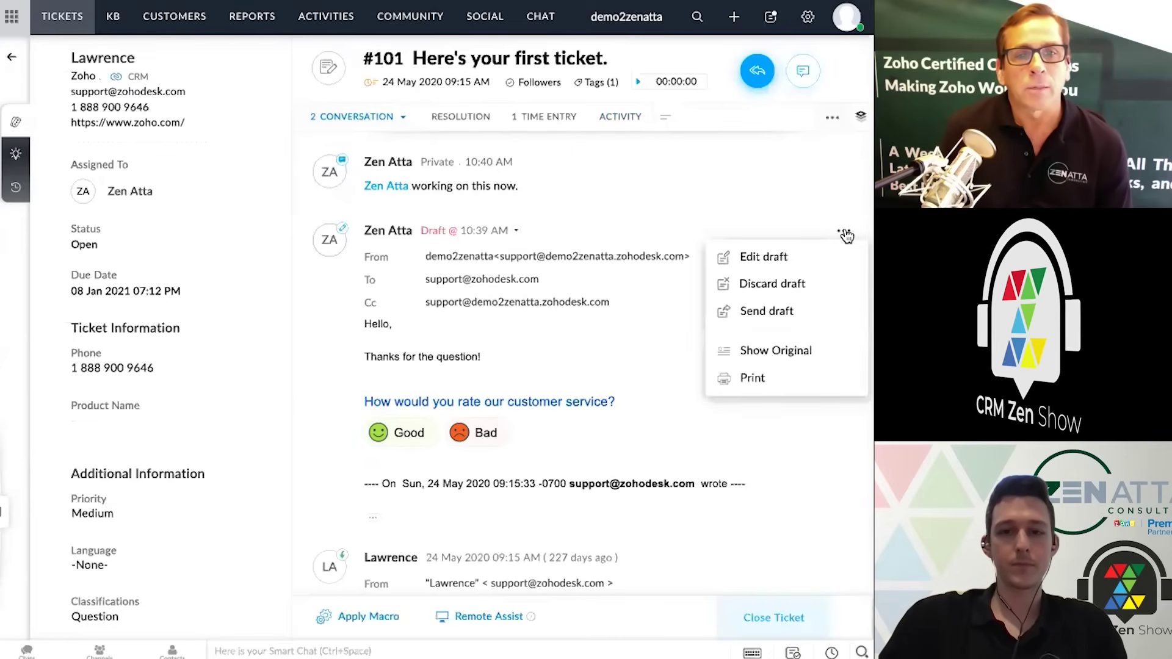
pyautogui.click(817, 256)
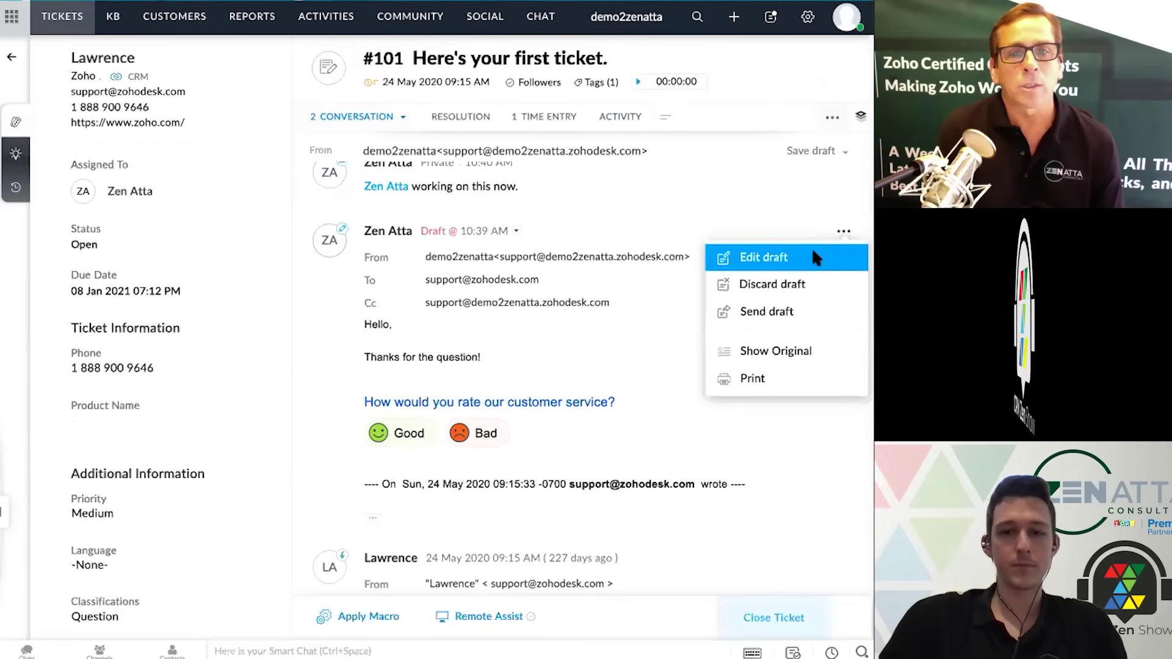
pyautogui.click(514, 295)
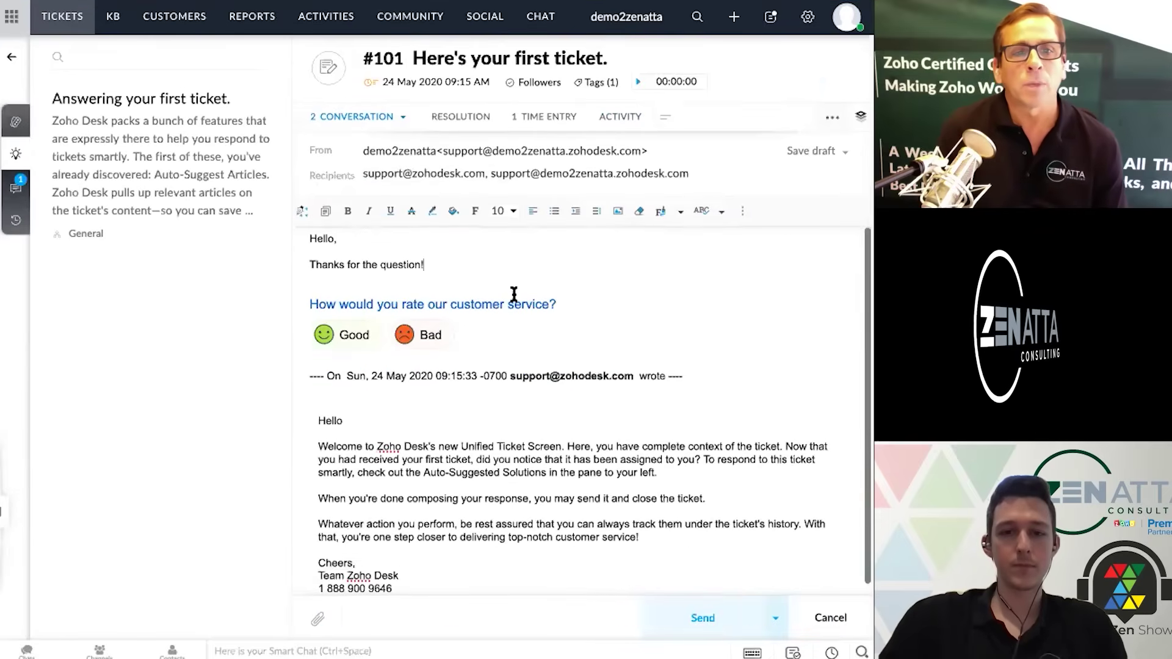
pyautogui.press('Return')
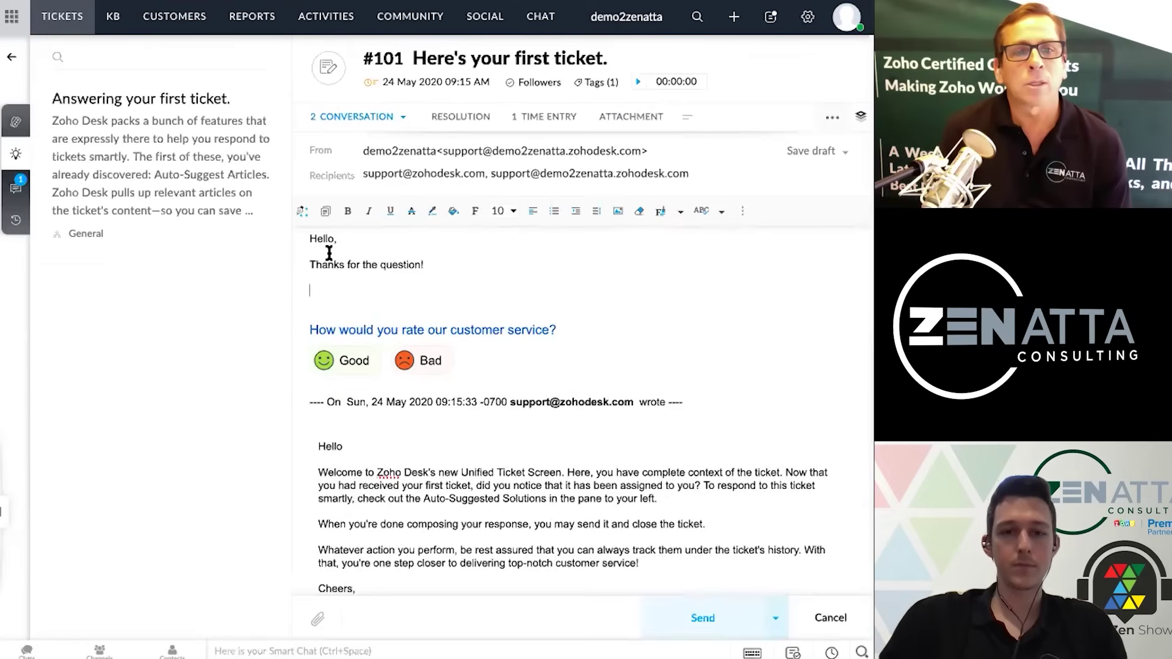
pyautogui.click(303, 212)
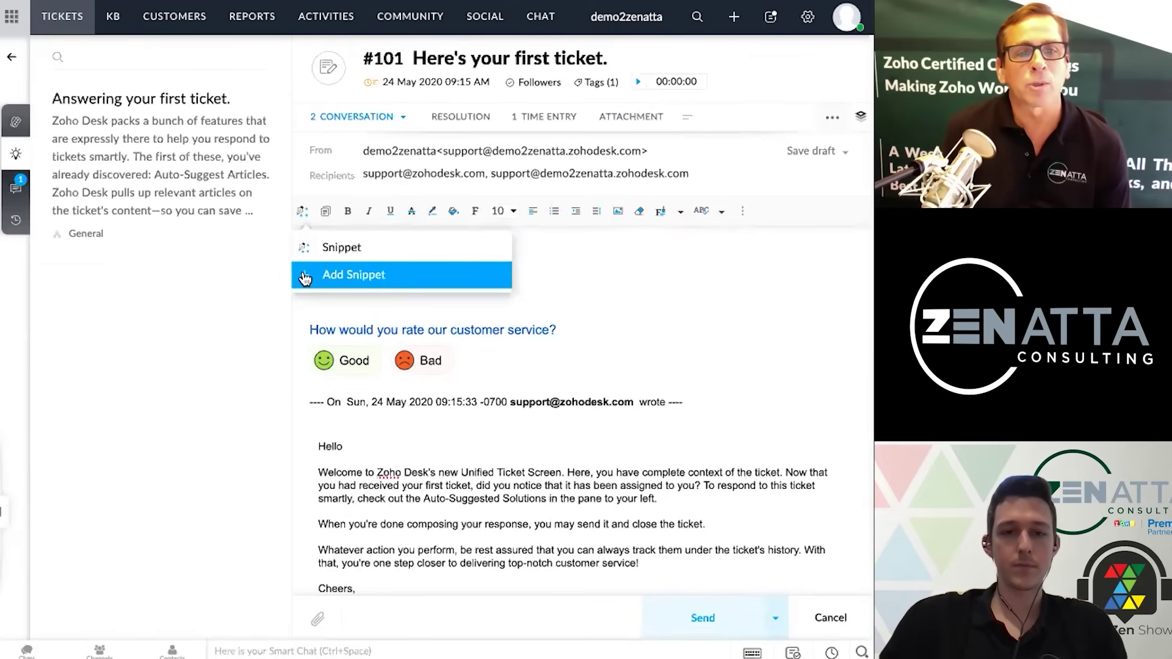
# Save a 'Sign-off' snippet reading 'Please don't hesitate to call if you have any additional questions!' and insert it
pyautogui.click(415, 279)
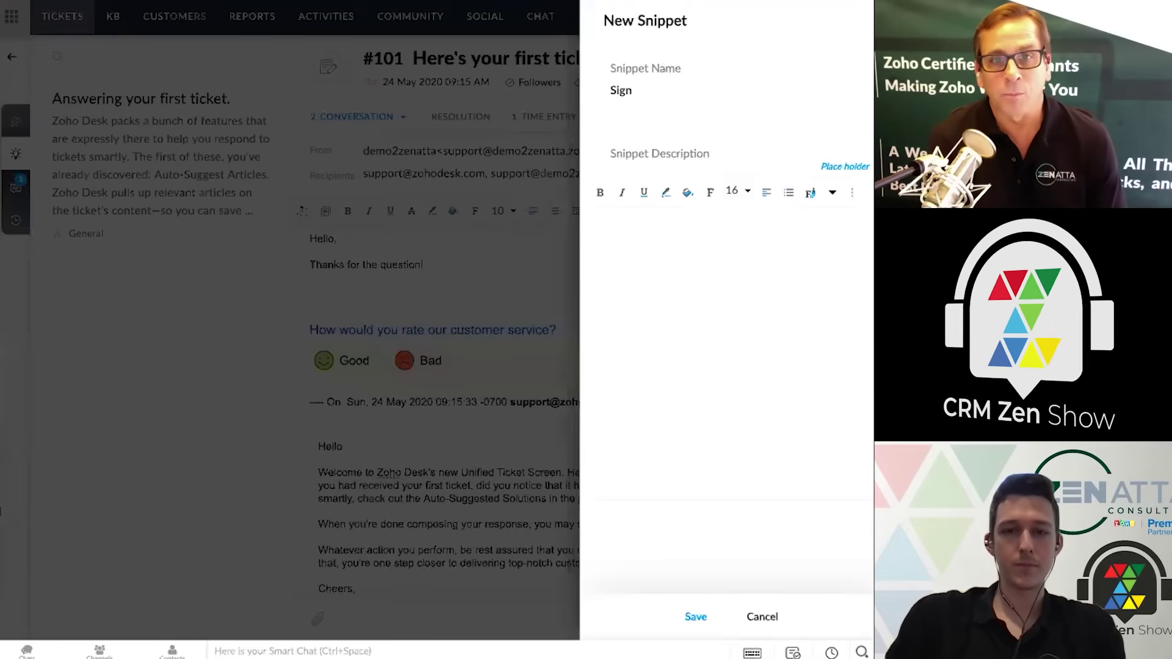
pyautogui.click(674, 239)
pyautogui.write('Ple')
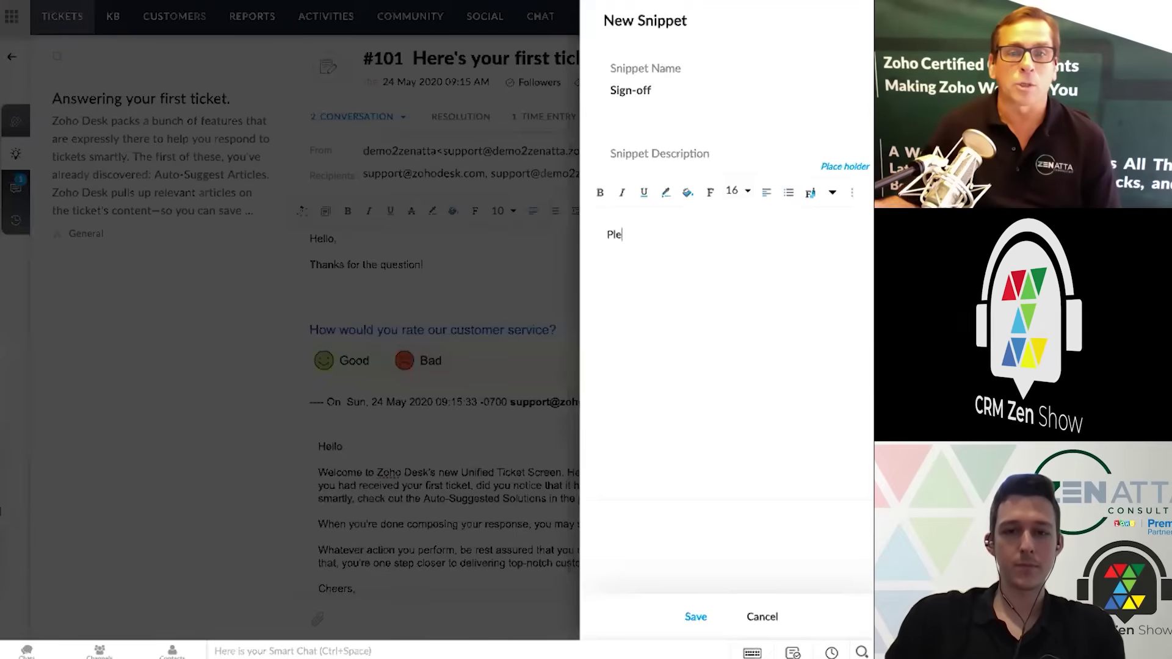
pyautogui.write("ase don't hesitate to call if you have any additional questions!")
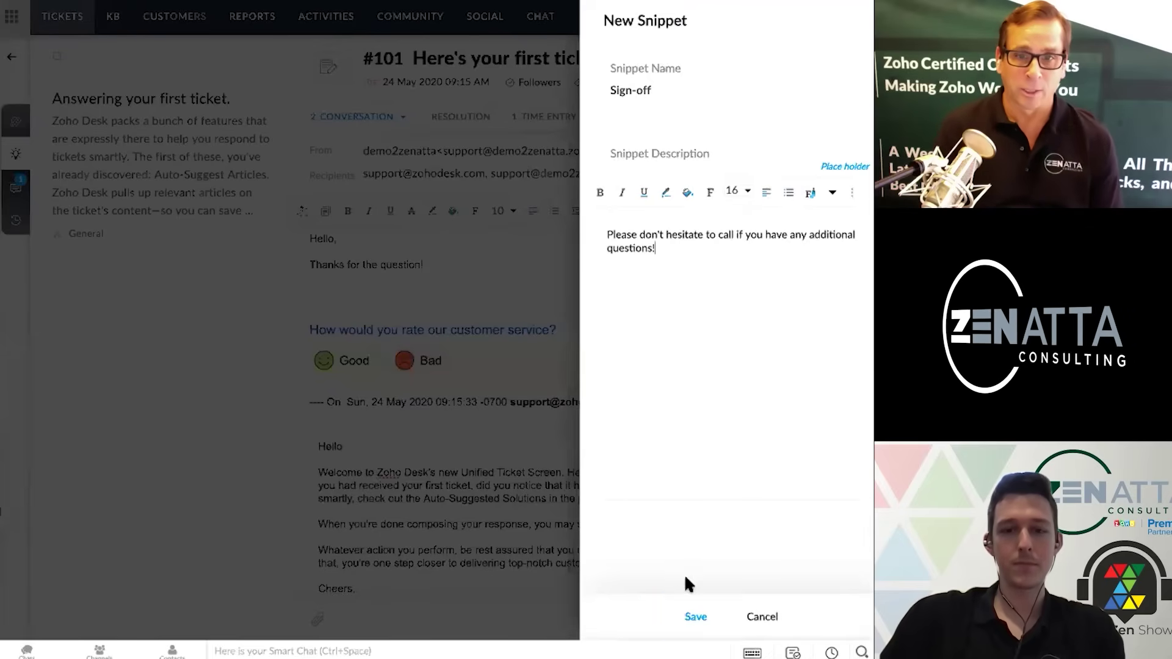
pyautogui.click(695, 616)
pyautogui.click(720, 315)
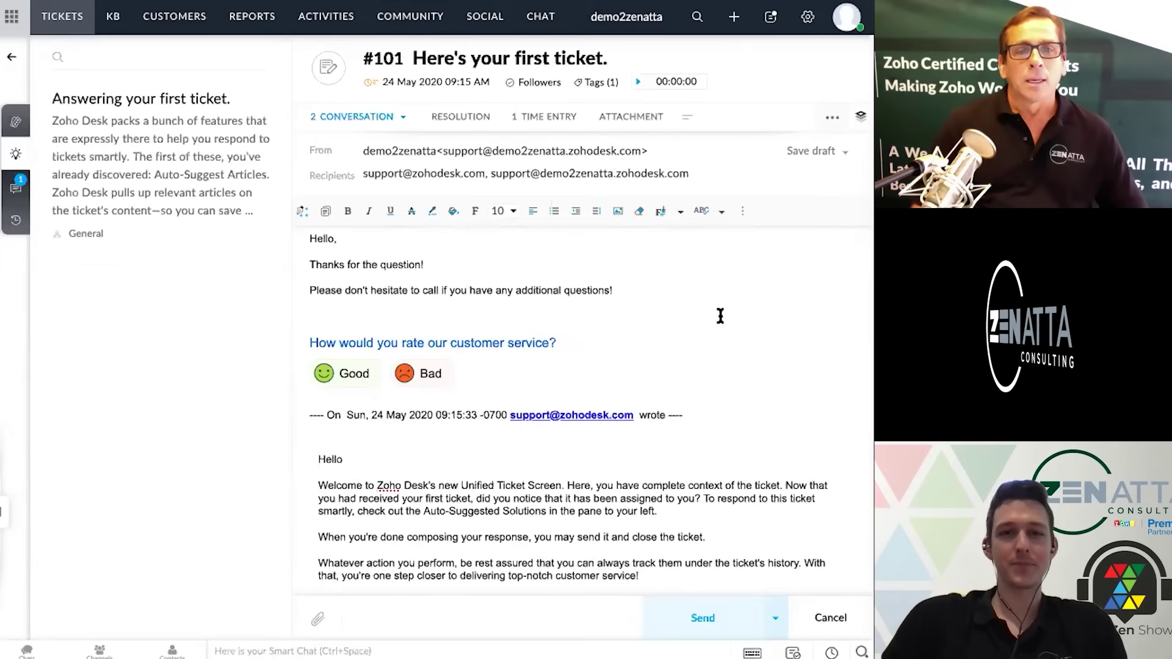